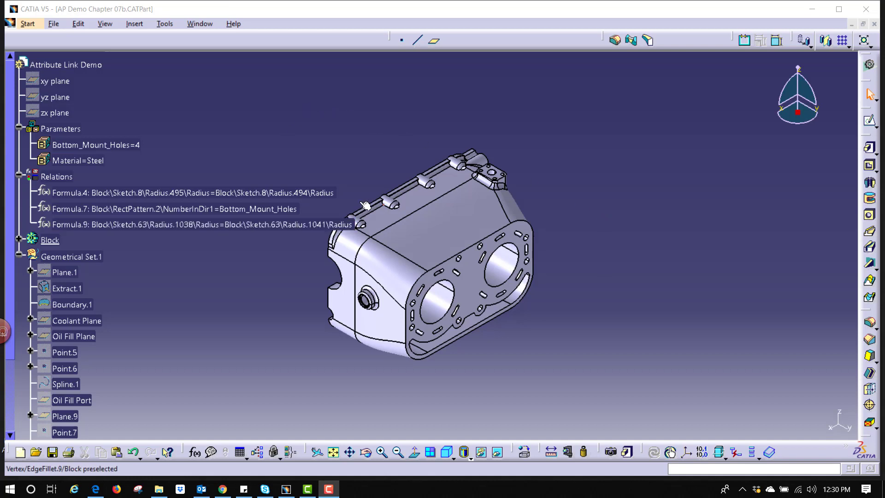
In the Attribute Link drawing, place a text annotation reading "Material: " beside the upper right of the isometric view
click(199, 23)
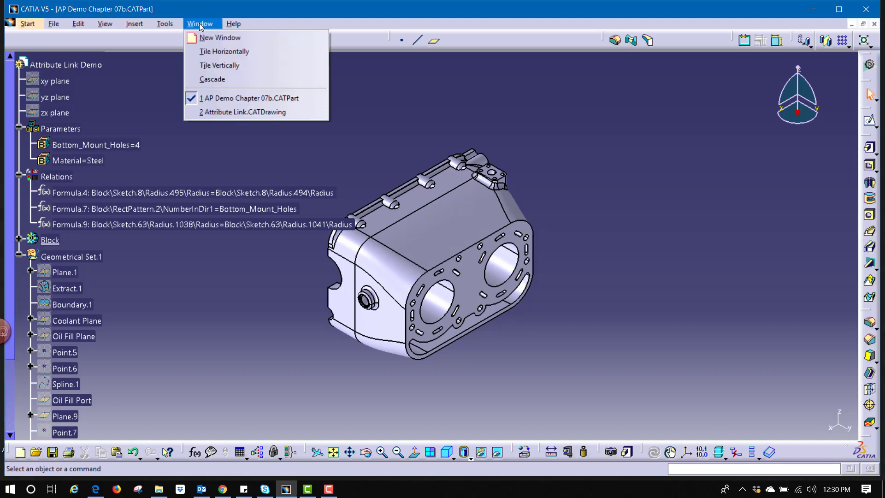
click(231, 112)
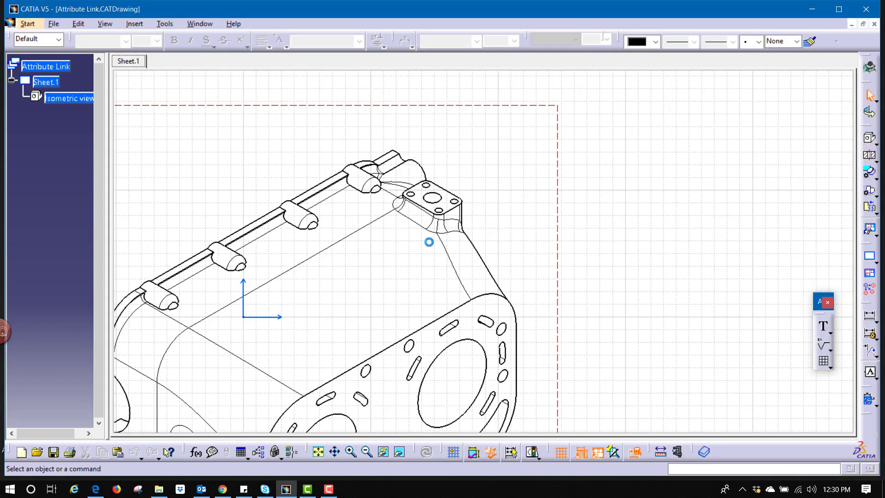
click(323, 453)
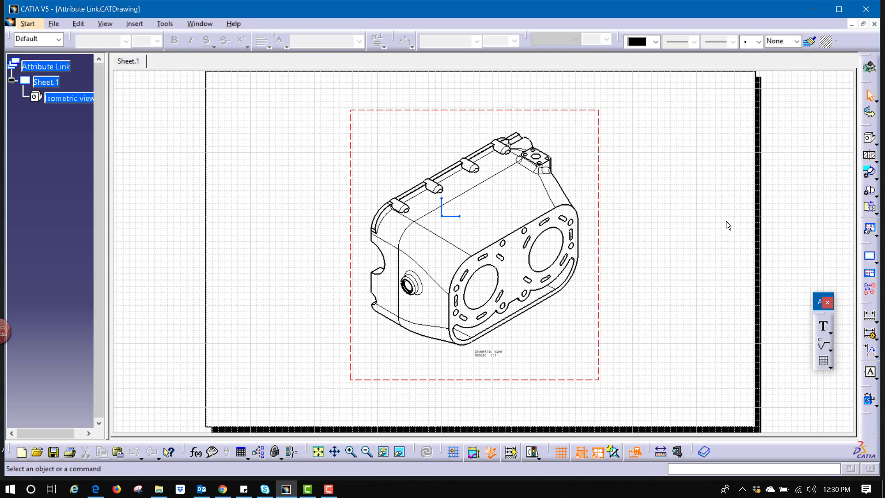
click(824, 328)
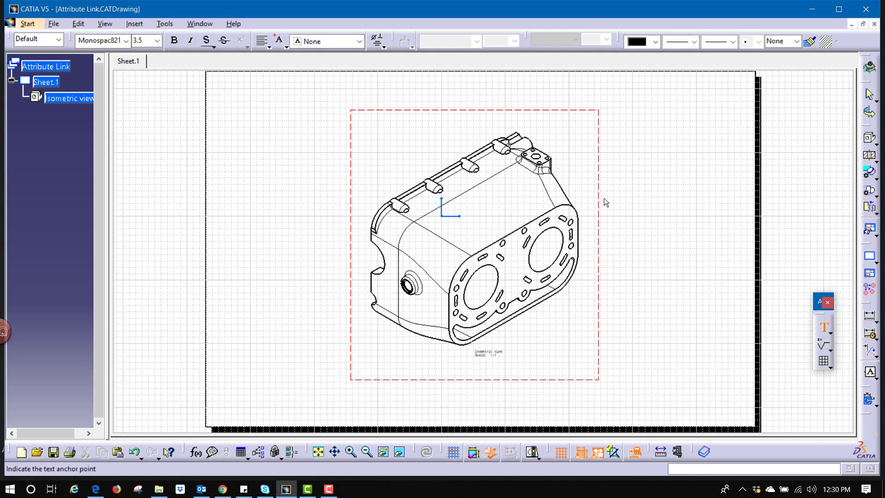
click(578, 143)
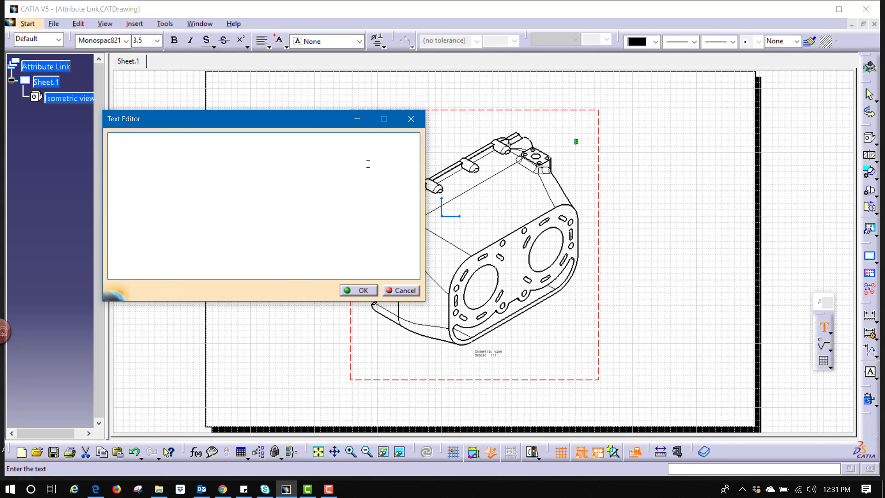
text(Materi)
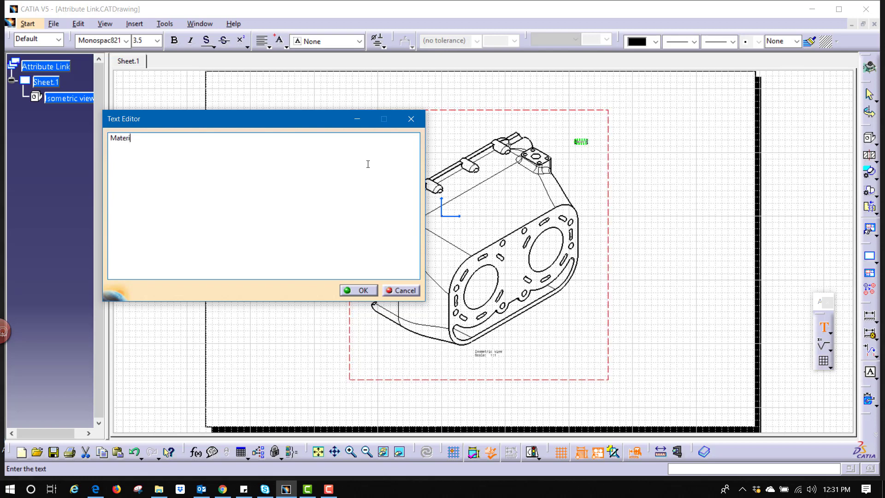
text(al:)
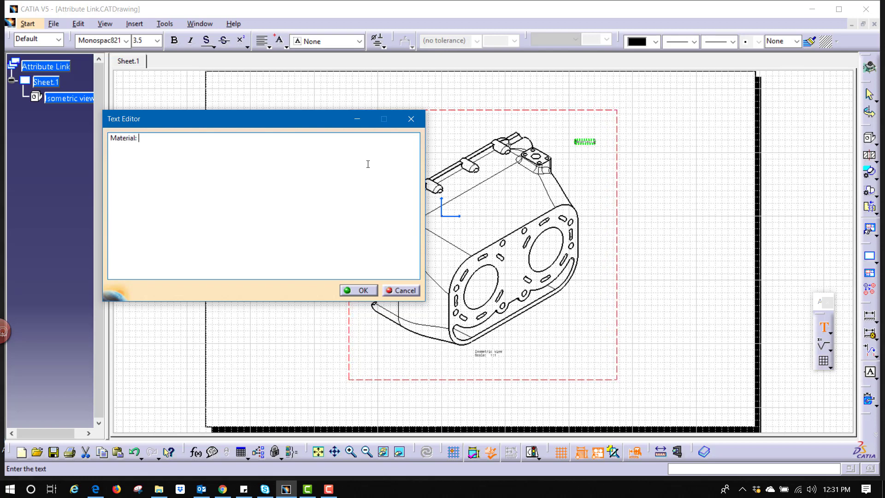
Insert an attribute link to the Material parameter of AP Demo Chapter 07b.CATPart after the "Material: " text and finish the annotation
right_click(582, 141)
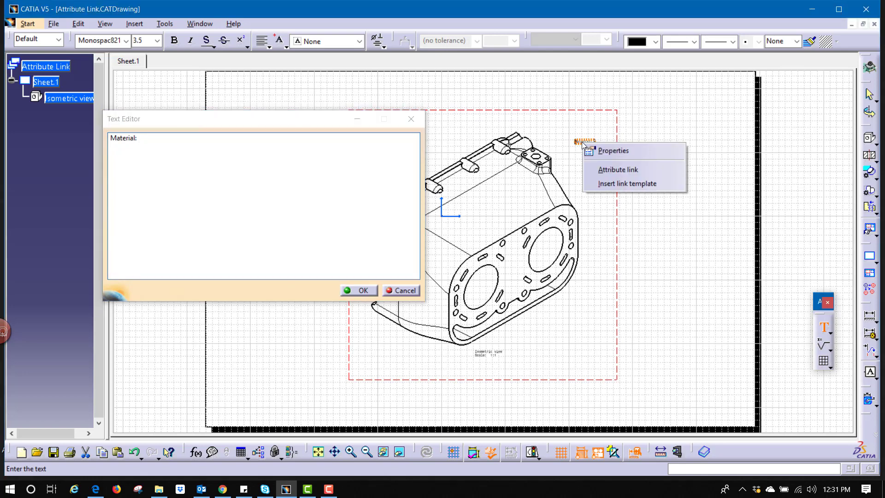
click(621, 170)
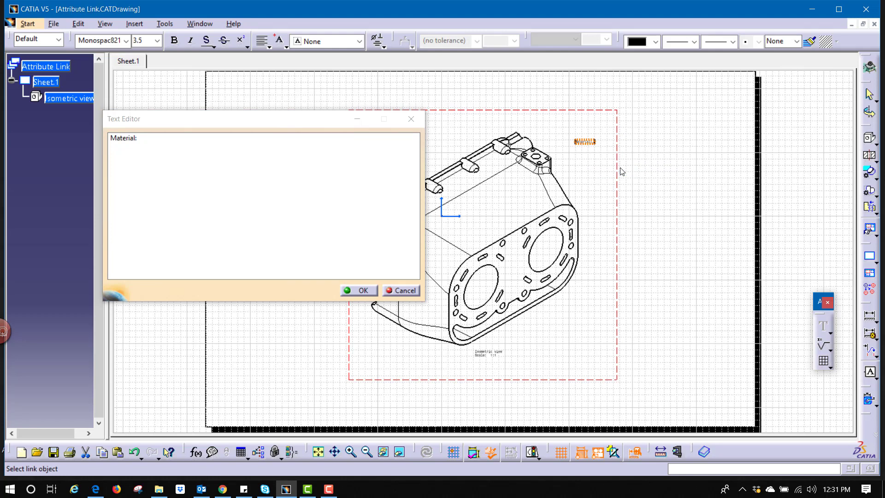
click(203, 25)
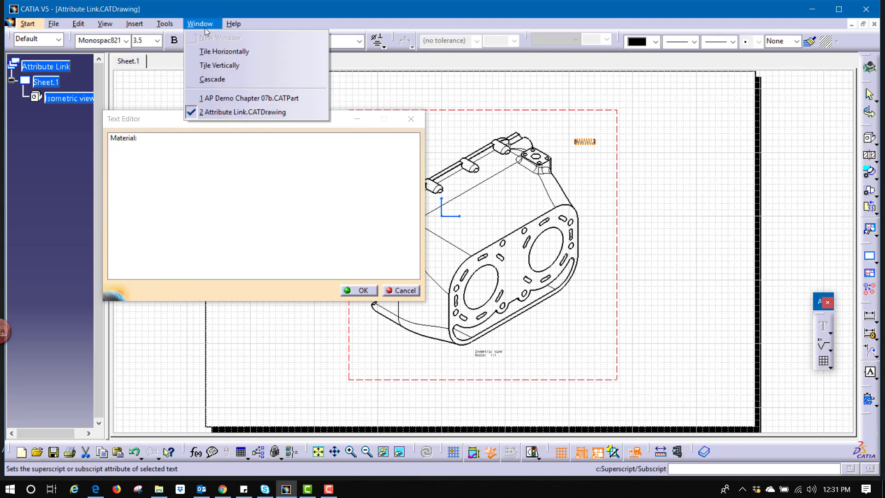
click(217, 97)
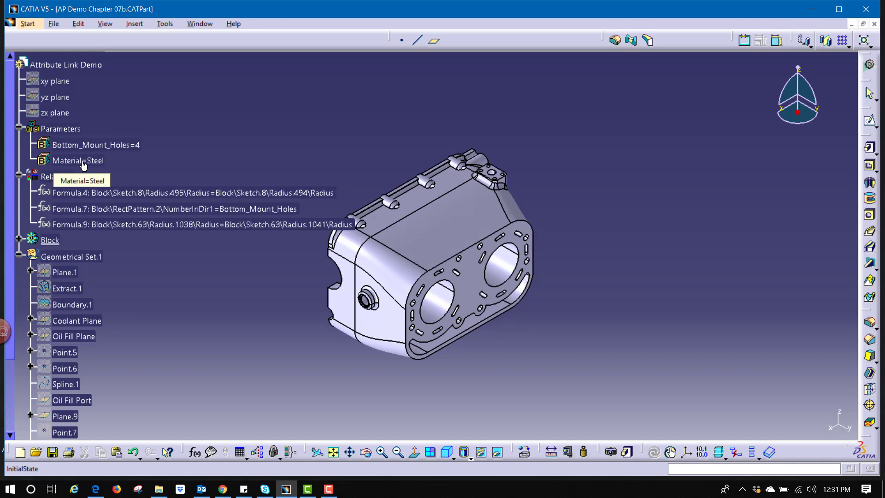
click(84, 165)
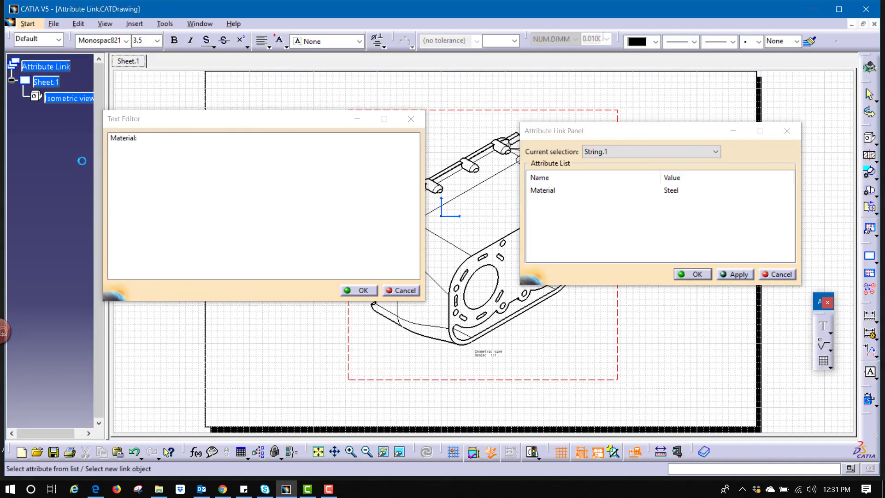
click(673, 191)
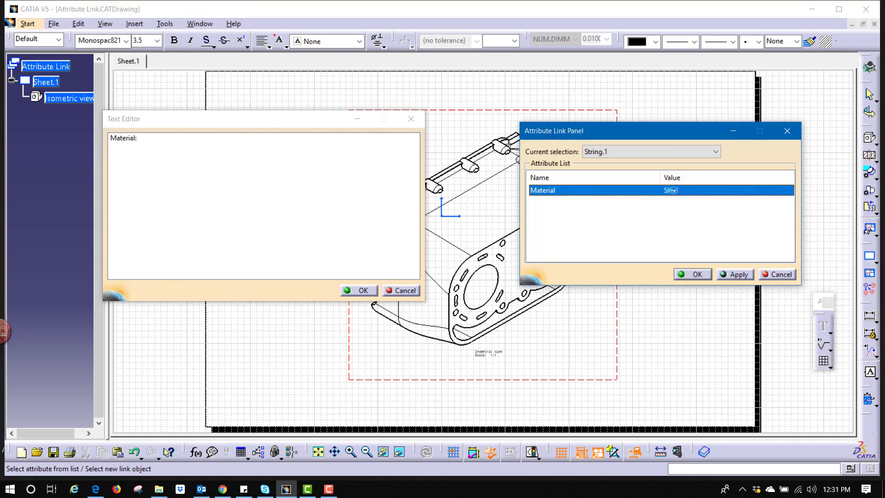
click(690, 275)
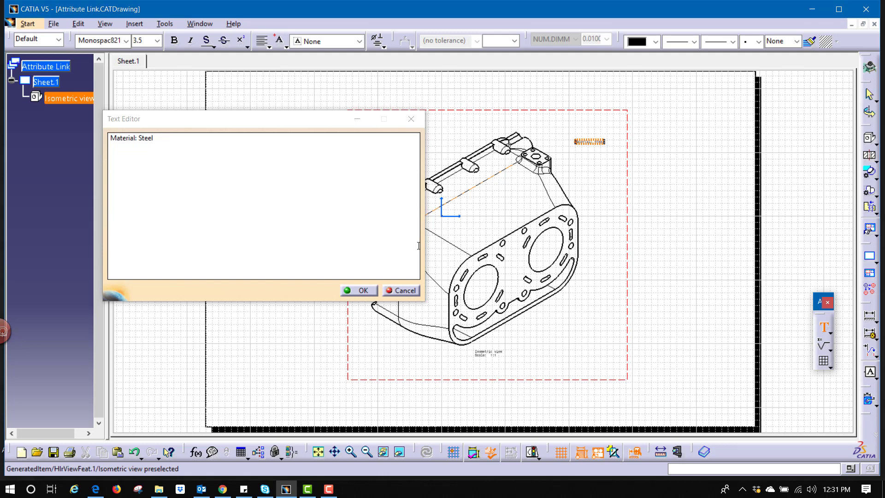
click(368, 290)
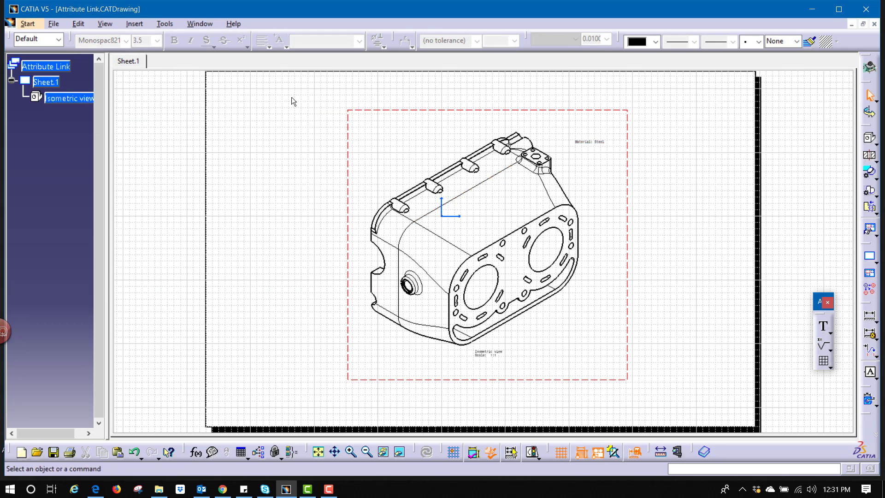
Create a new single-value String parameter in AP Demo Chapter 07b.CATPart through the Formulas editor
click(199, 25)
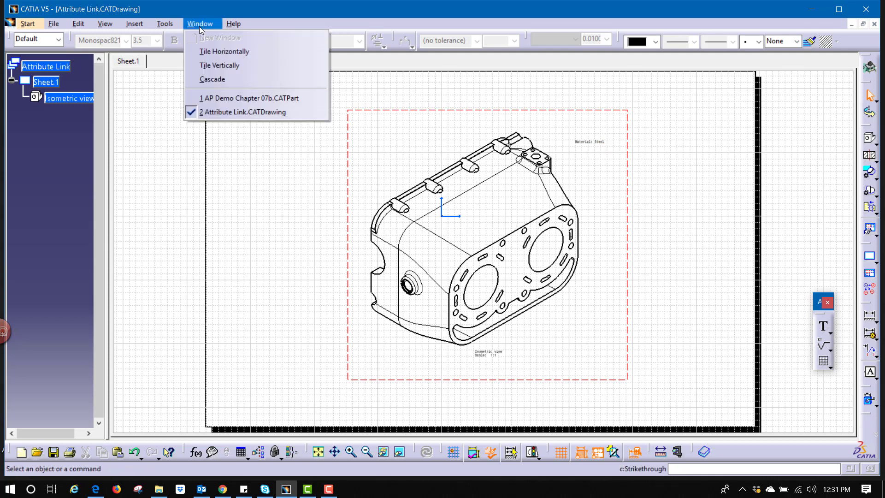
click(213, 96)
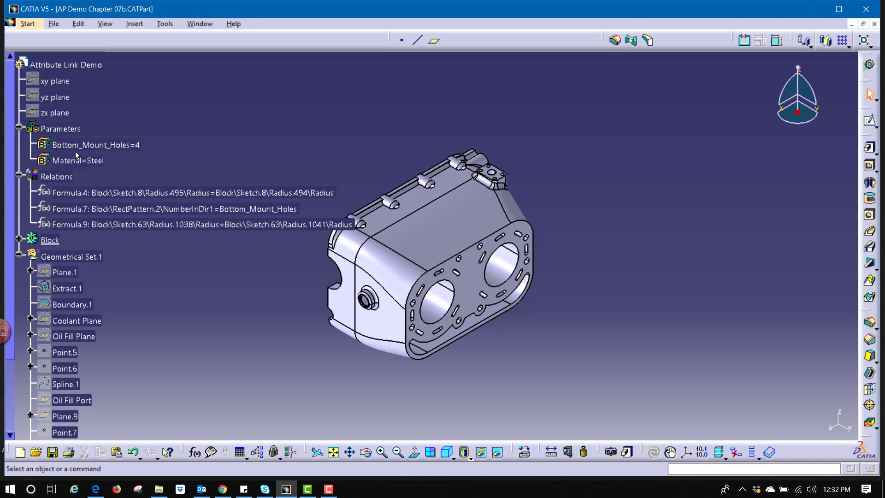
click(87, 159)
click(195, 453)
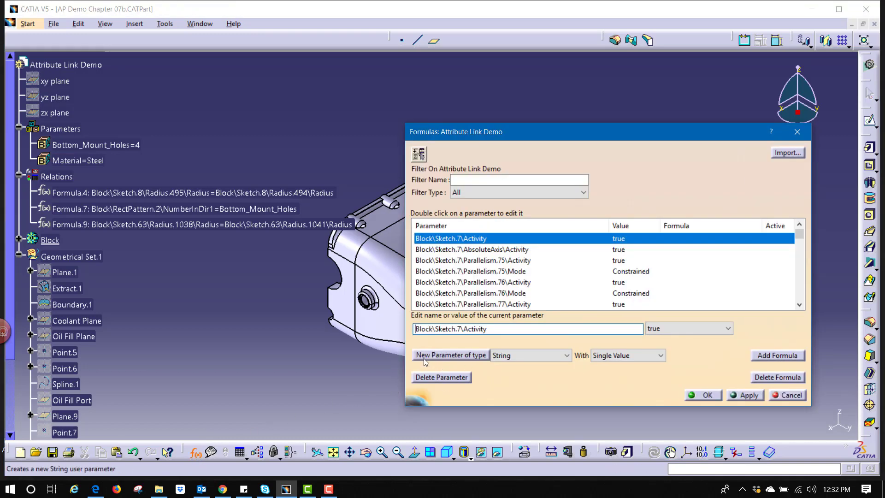
click(541, 356)
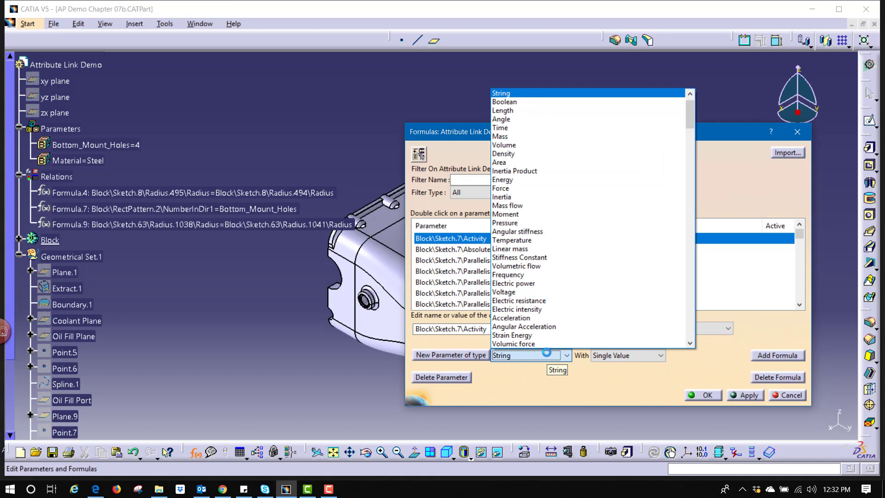
scroll(687, 105, up, 1)
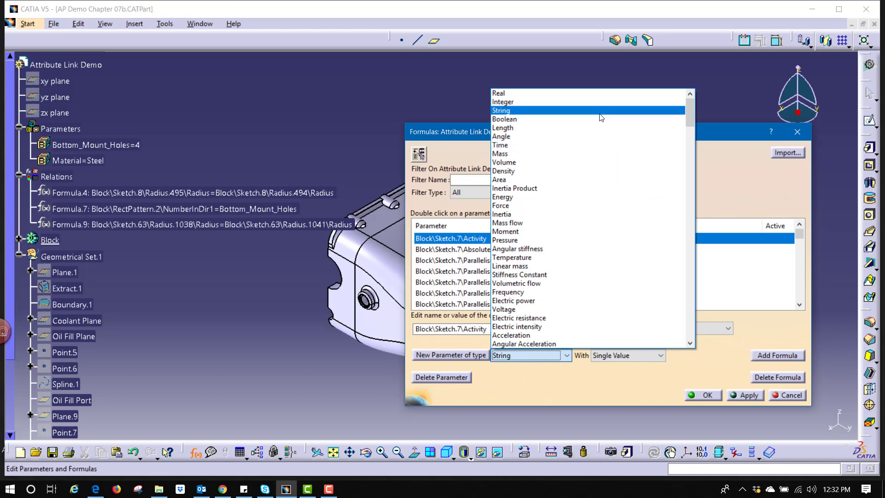
click(599, 113)
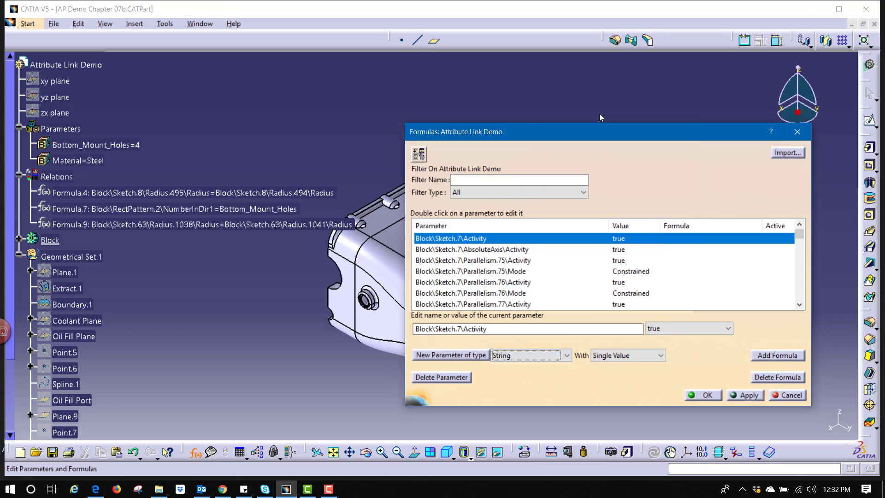
click(450, 355)
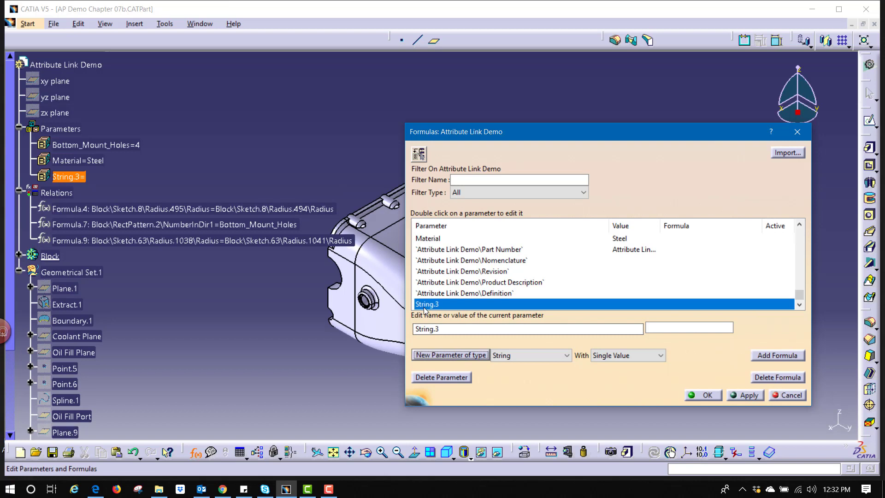
Name the new string parameter Creator and enter the creator's first name as its value
double_click(442, 329)
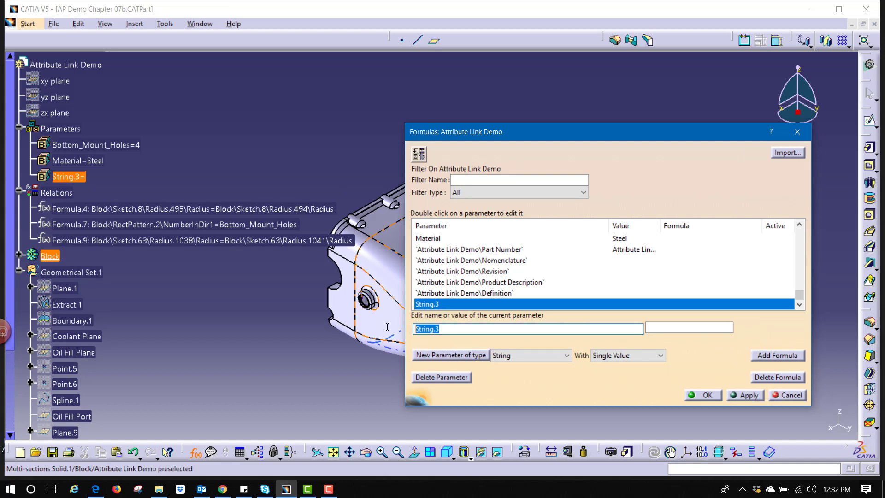
text(Creator)
key(Tab)
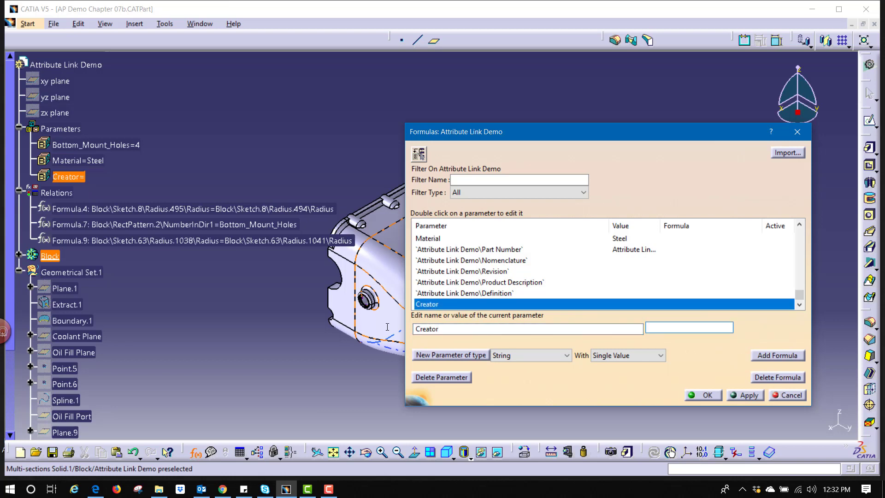
text(Mark)
click(703, 394)
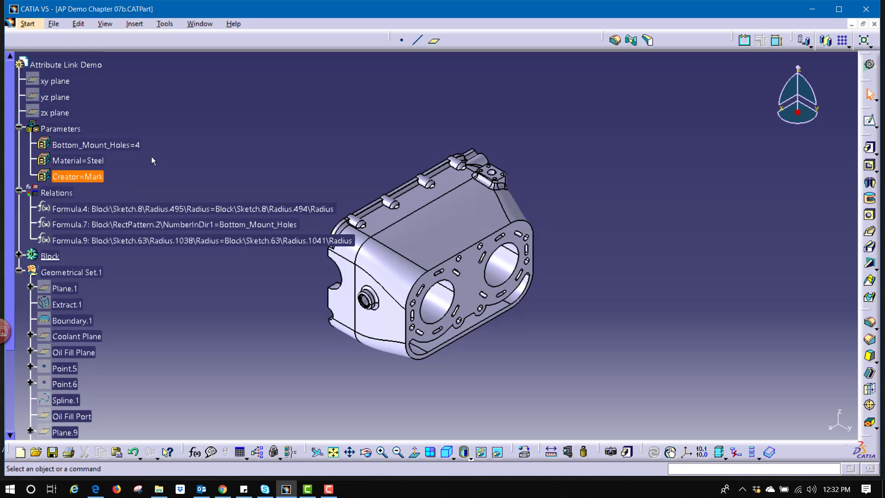
Back in the Attribute Link drawing, add the line "Drawing Creator:" below the material line of the annotation, leaving a blank line between
click(195, 26)
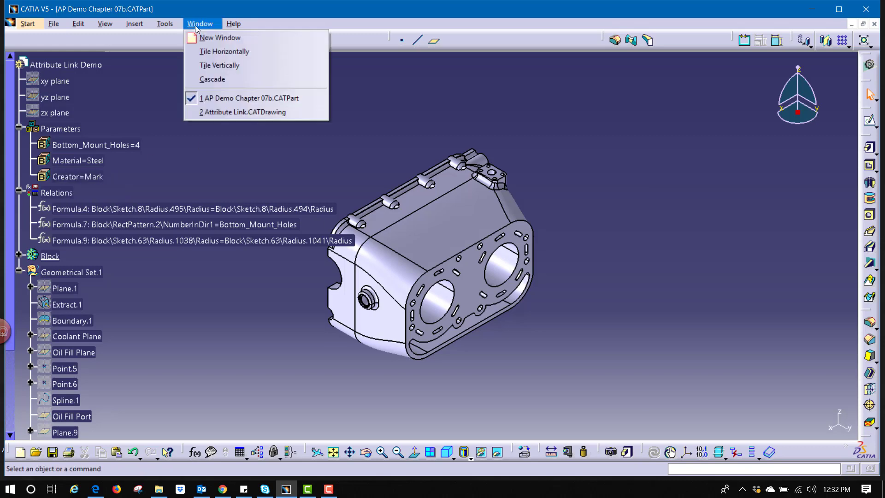
click(216, 113)
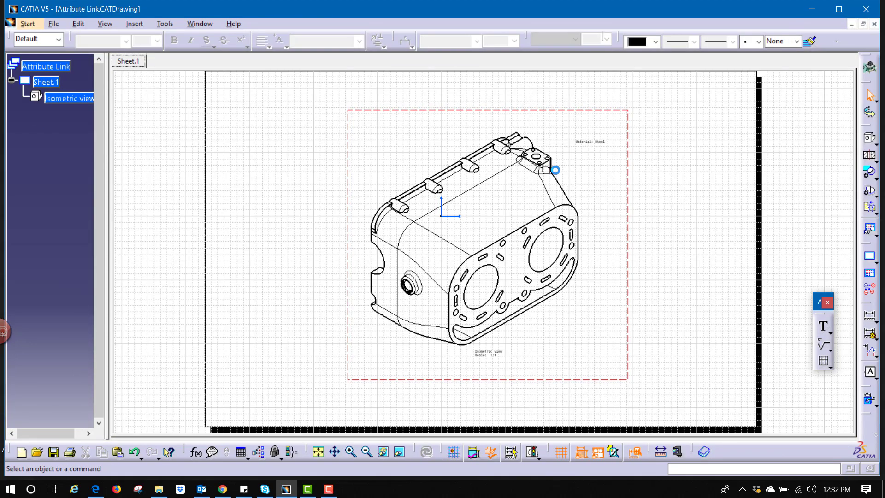
double_click(601, 145)
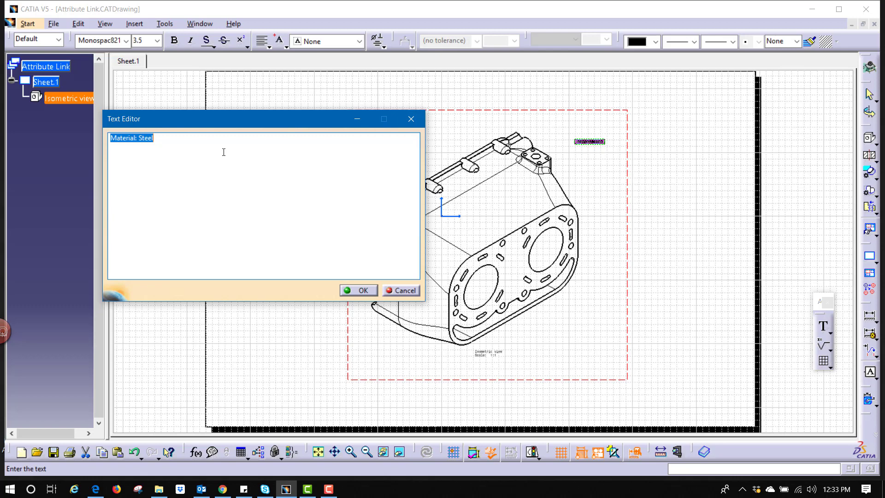
click(223, 152)
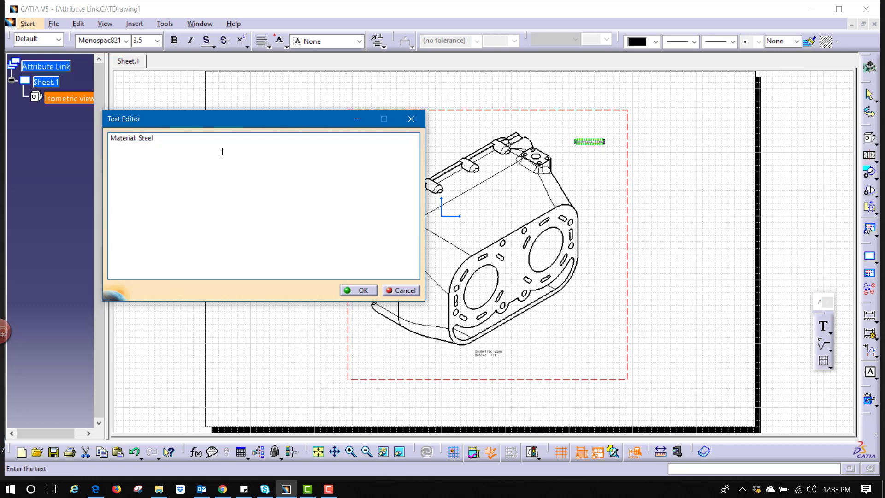
key(Return)
text(Drawing Creator)
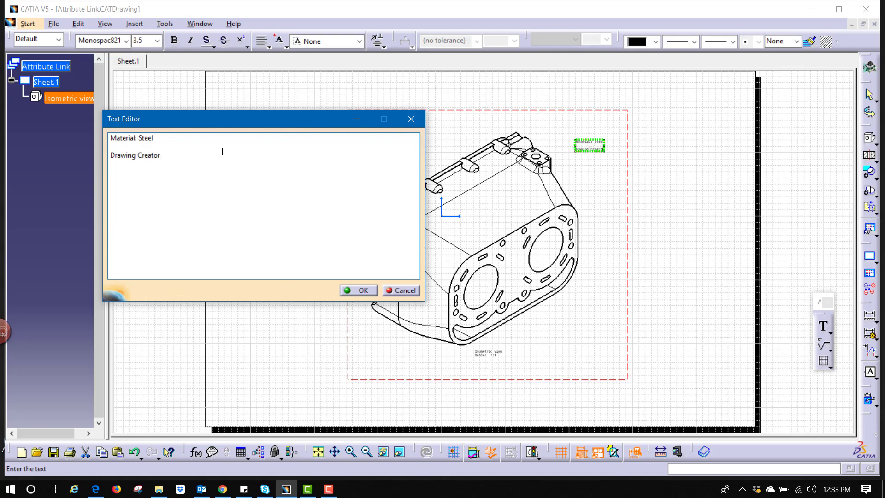
text(:)
Try to insert an attribute link to the part's Creator parameter after the "Drawing Creator:" text
right_click(589, 147)
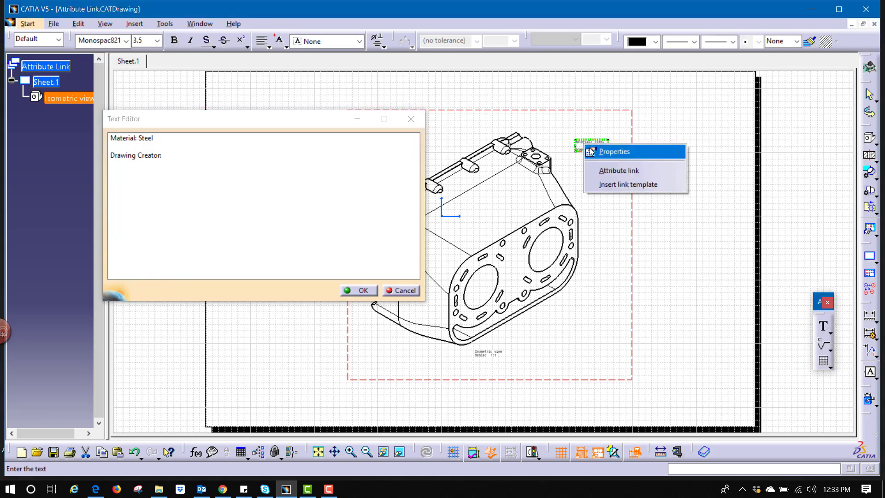
click(607, 170)
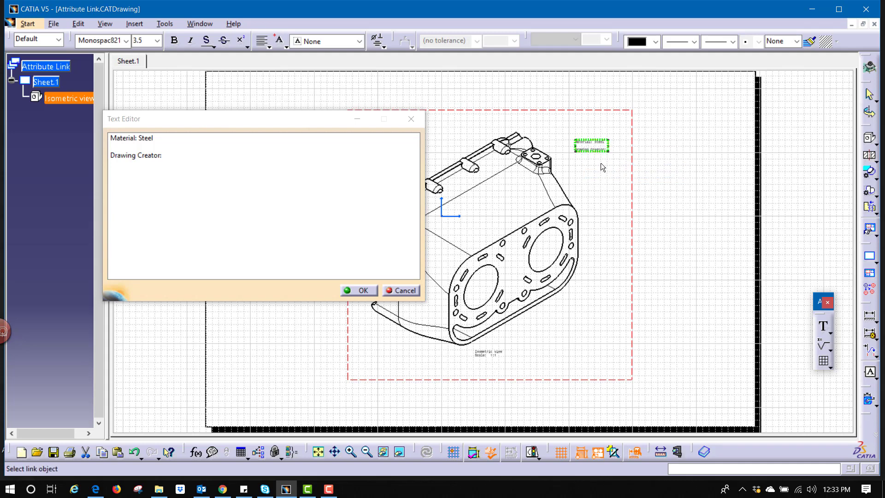
click(199, 24)
click(208, 98)
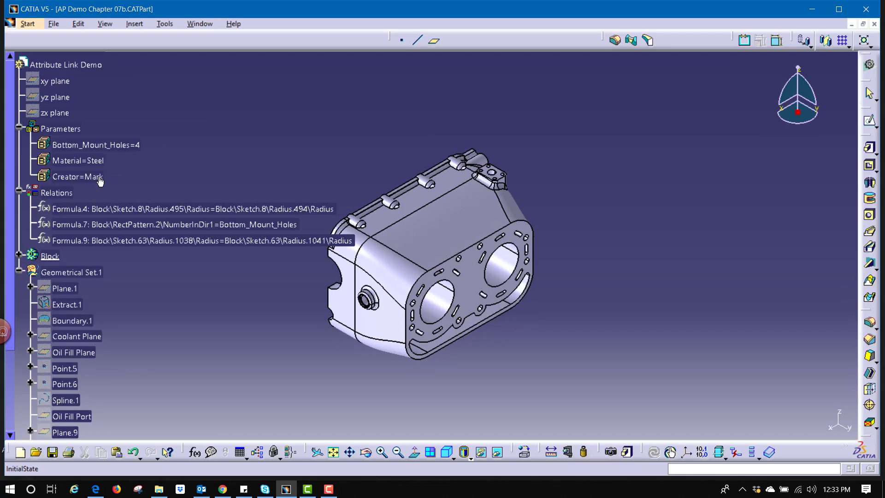
click(90, 179)
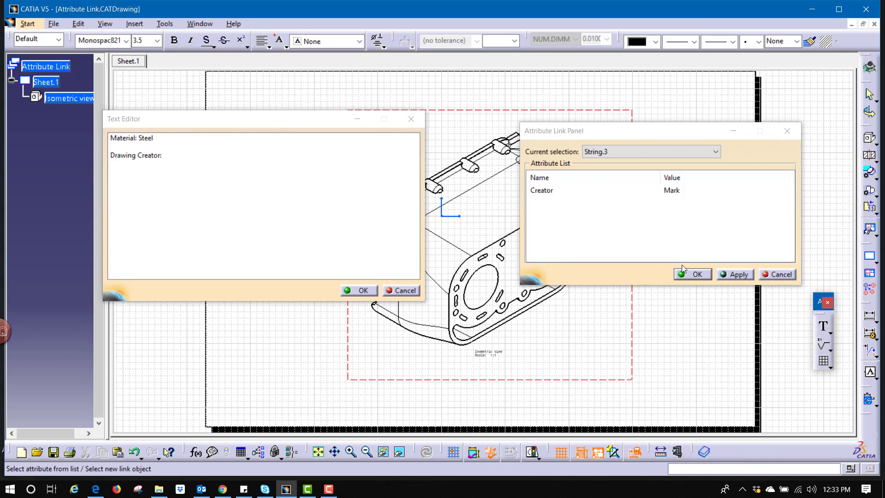
click(687, 272)
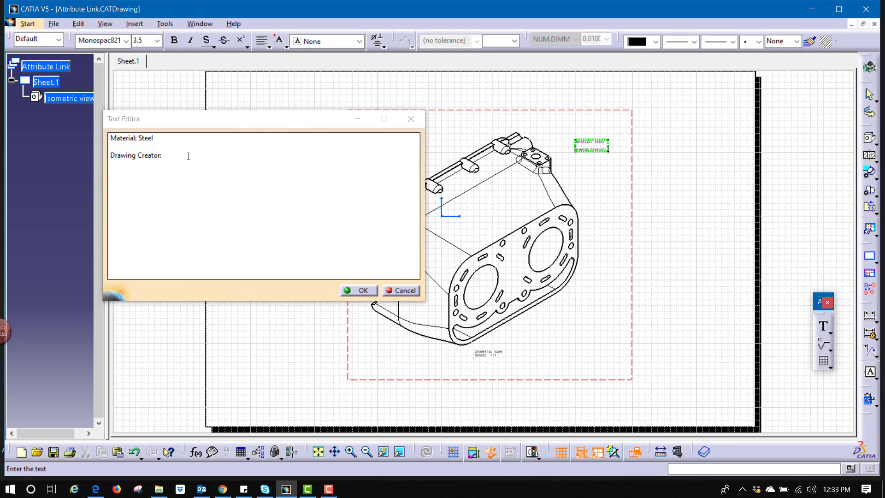
Insert an attribute link to the Creator parameter of AP Demo Chapter 07b.CATPart after "Drawing Creator:" and finish editing the annotation
right_click(596, 152)
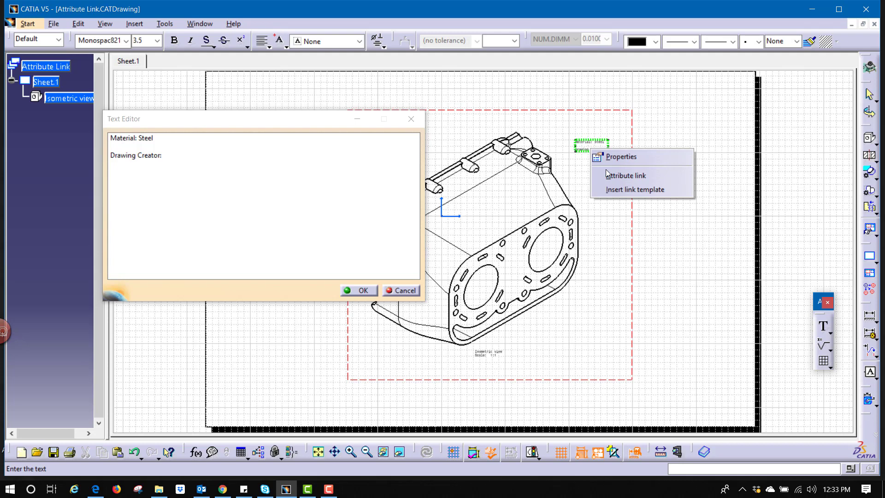
click(605, 166)
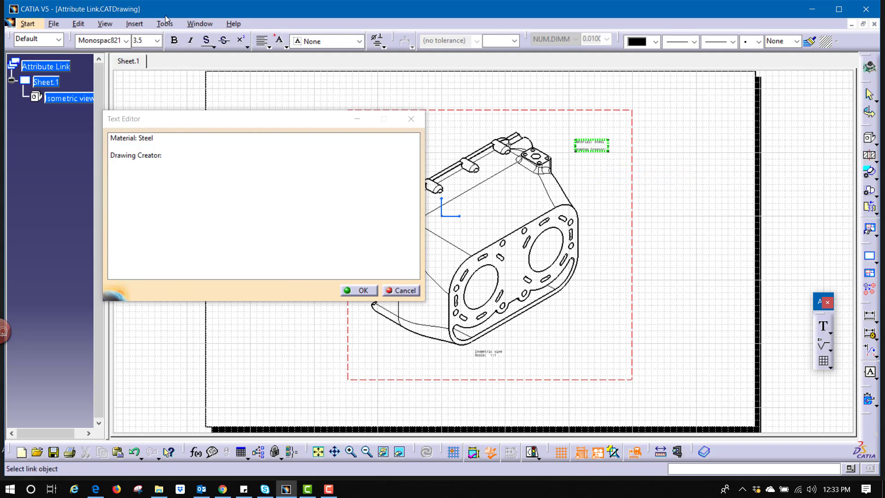
click(199, 24)
click(212, 97)
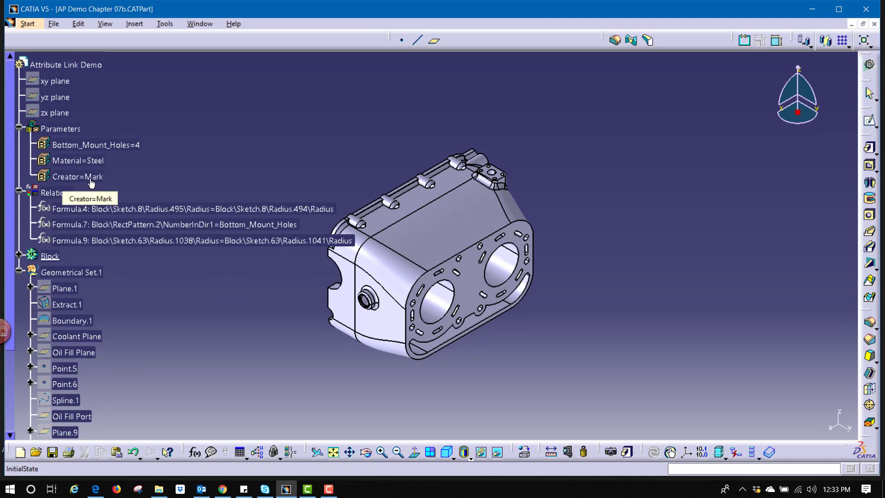
click(91, 181)
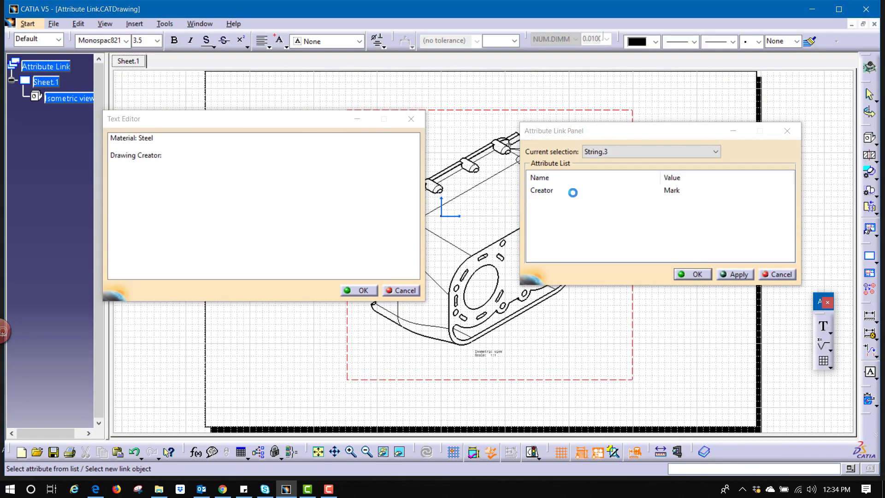
click(569, 192)
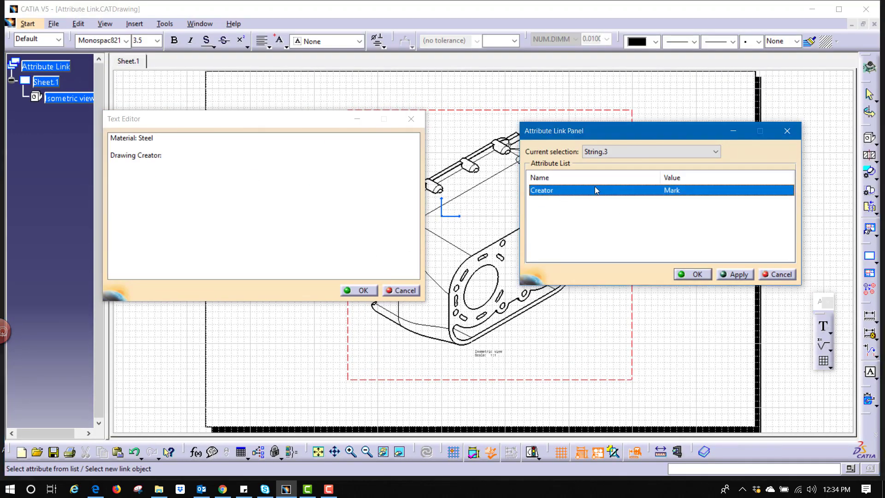
click(696, 275)
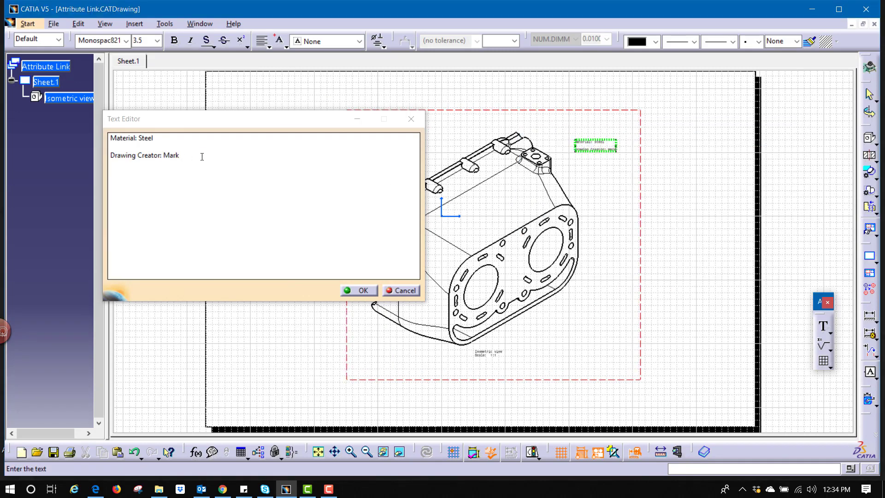
click(359, 290)
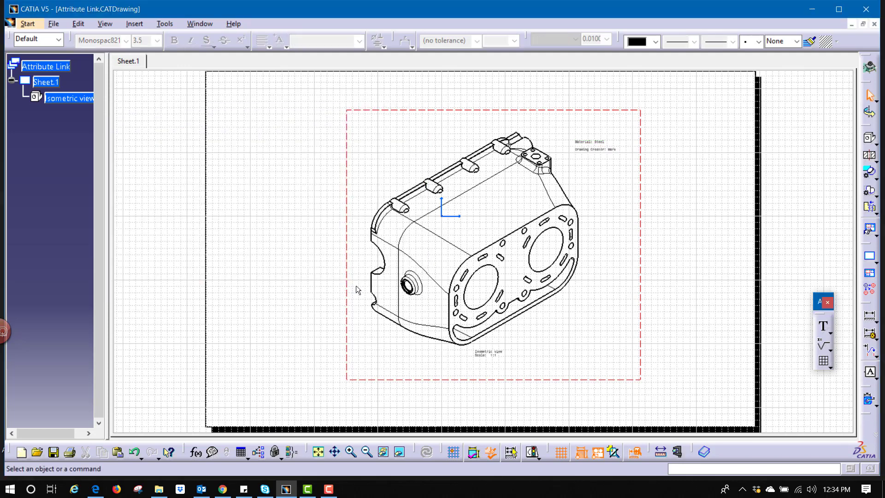
In AP Demo Chapter 07b.CATPart, change the Creator parameter's value to a different first name
click(200, 23)
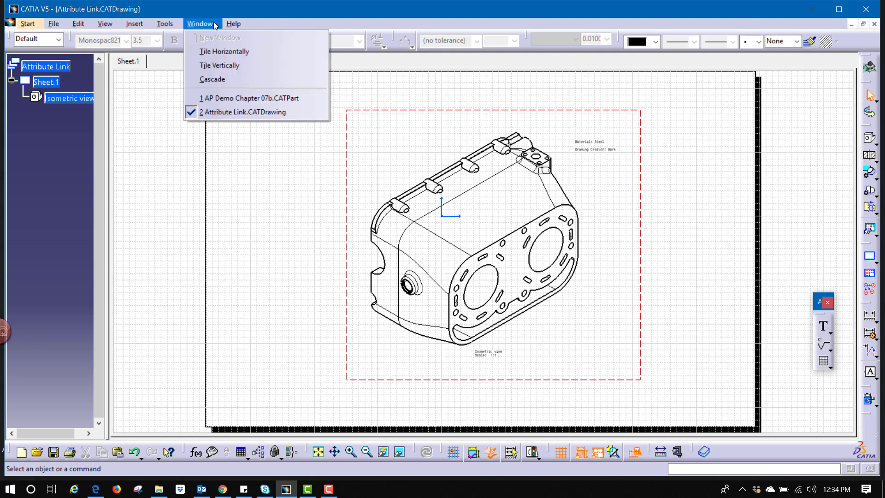
click(227, 96)
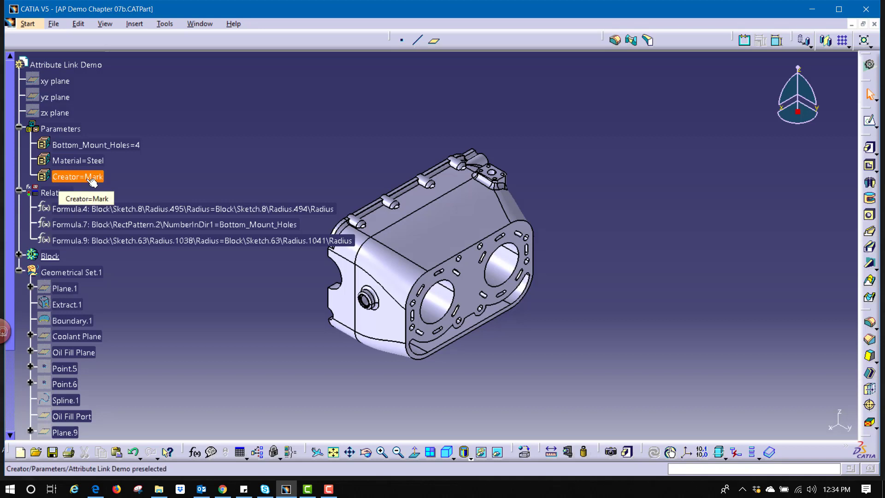
double_click(92, 179)
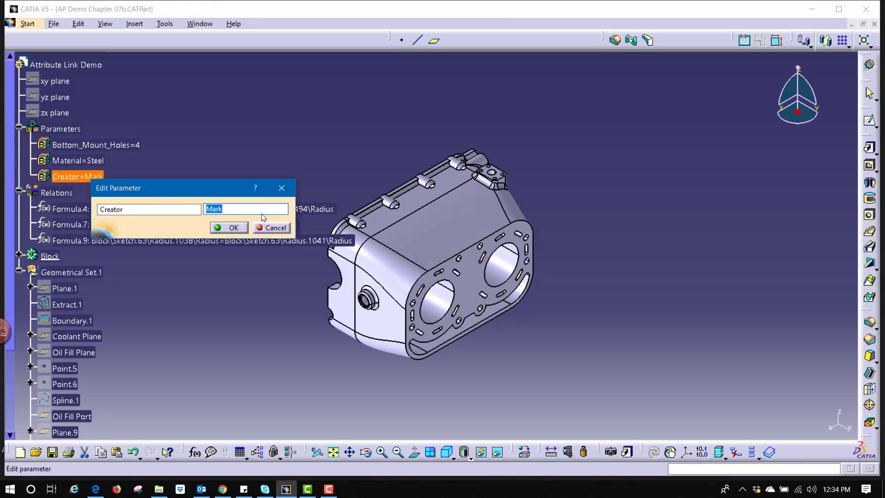
text(Tom)
click(227, 226)
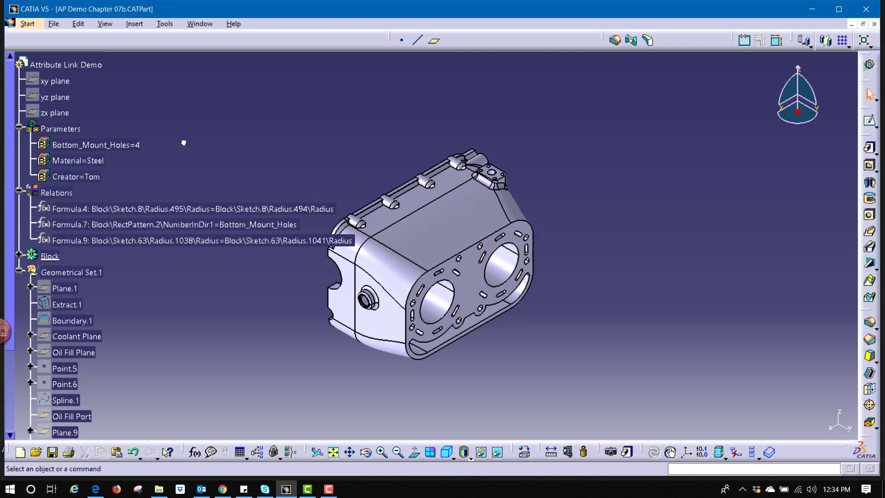
Return to the Attribute Link drawing and examine the "Drawing Creator:" line of the annotation up close
click(193, 24)
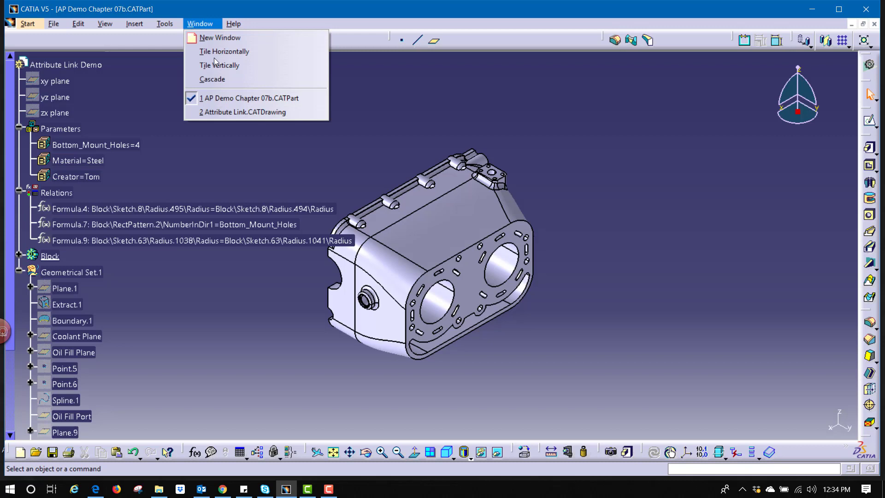
click(233, 112)
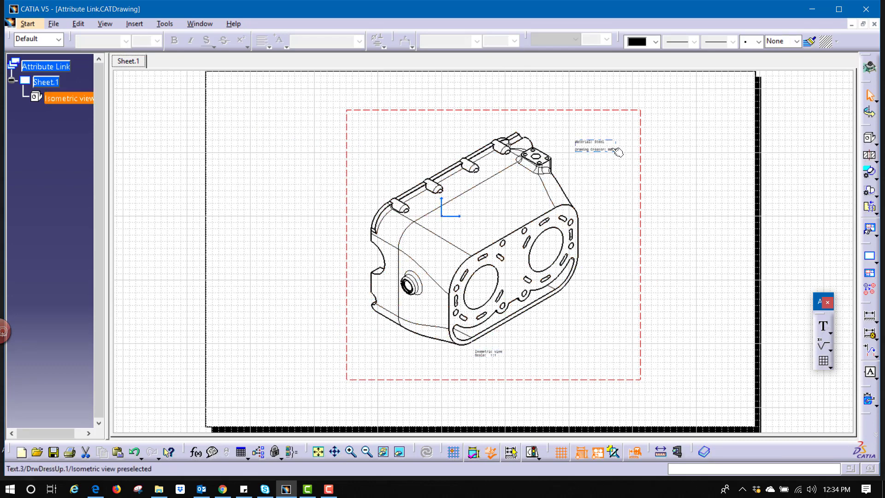
click(351, 452)
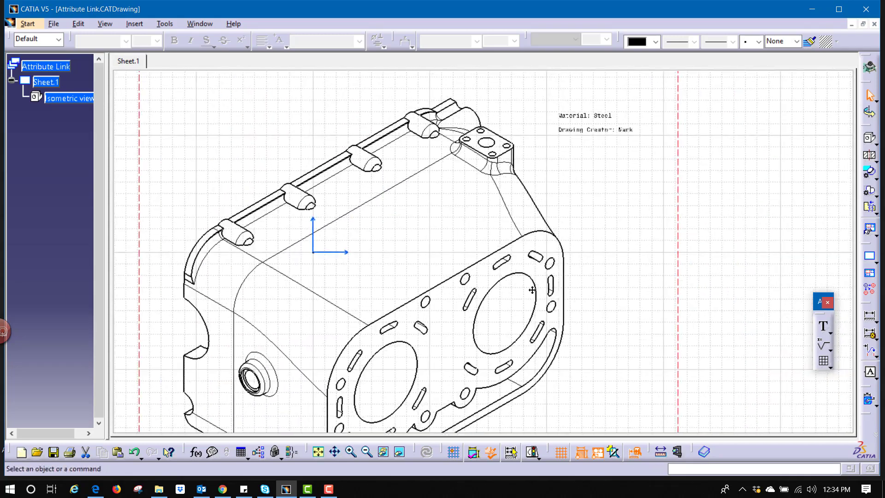
middle_drag(532, 289, 403, 366)
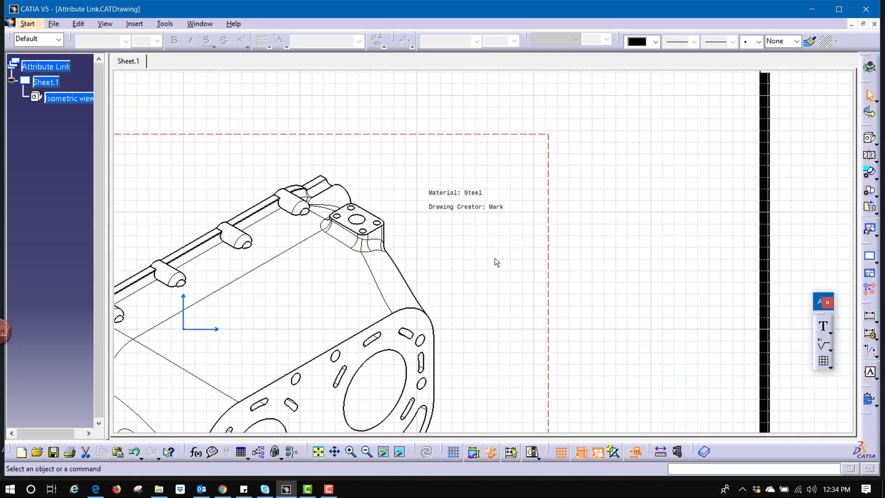
middle_drag(490, 257, 621, 166)
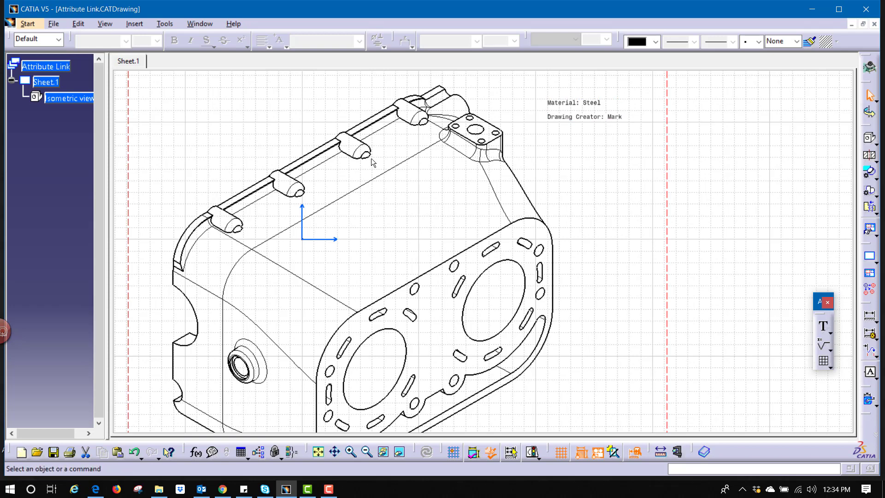
In AP Demo Chapter 07b.CATPart, show the hidden Plane.1 in Geometrical Set.1 to force a change in the part
click(200, 24)
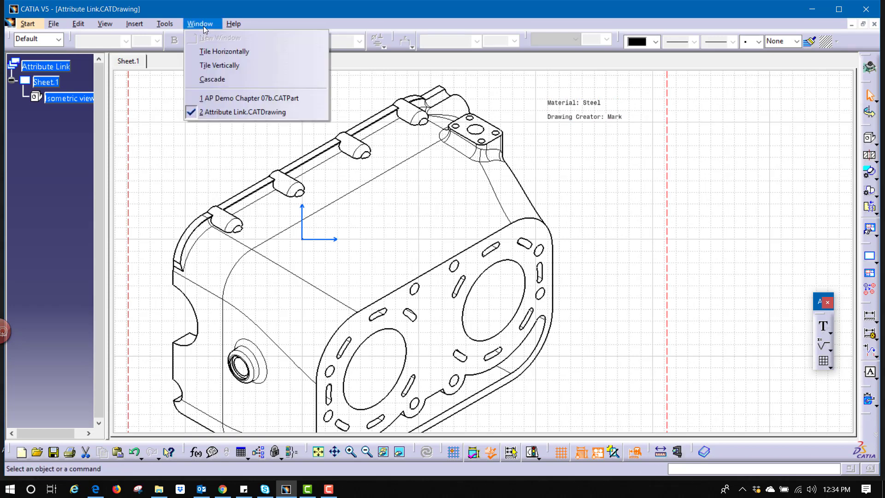
click(208, 94)
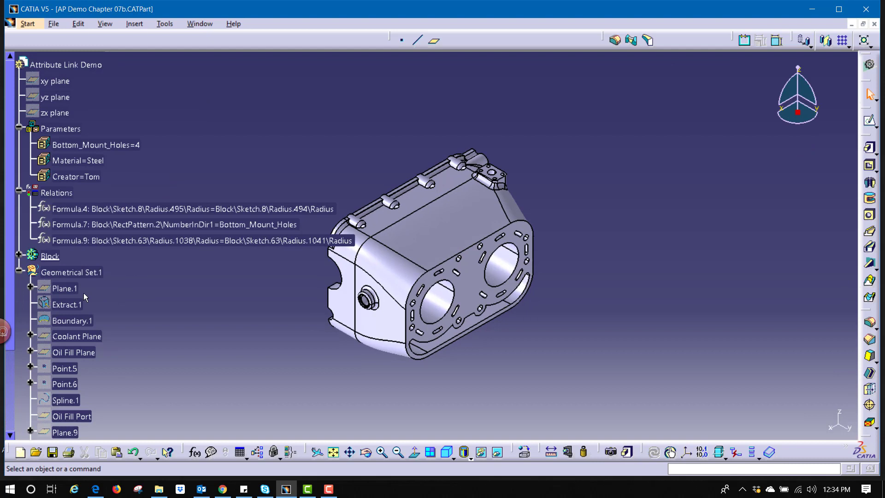
right_click(73, 290)
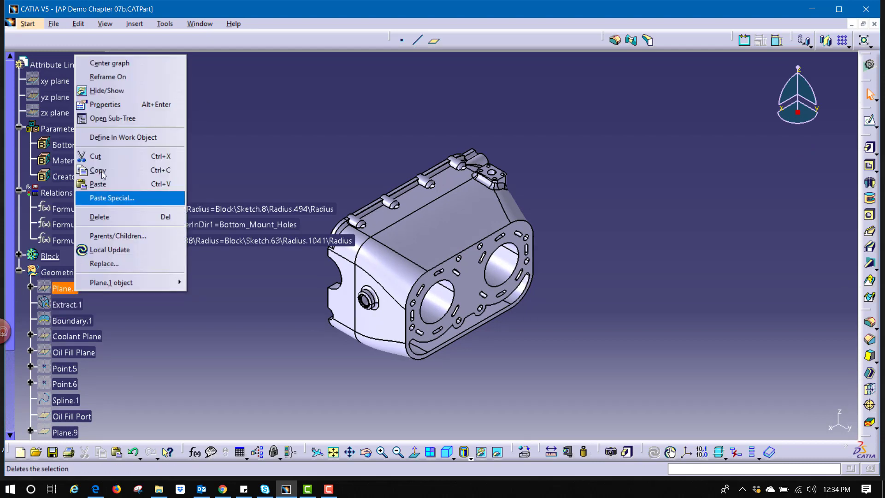
click(113, 91)
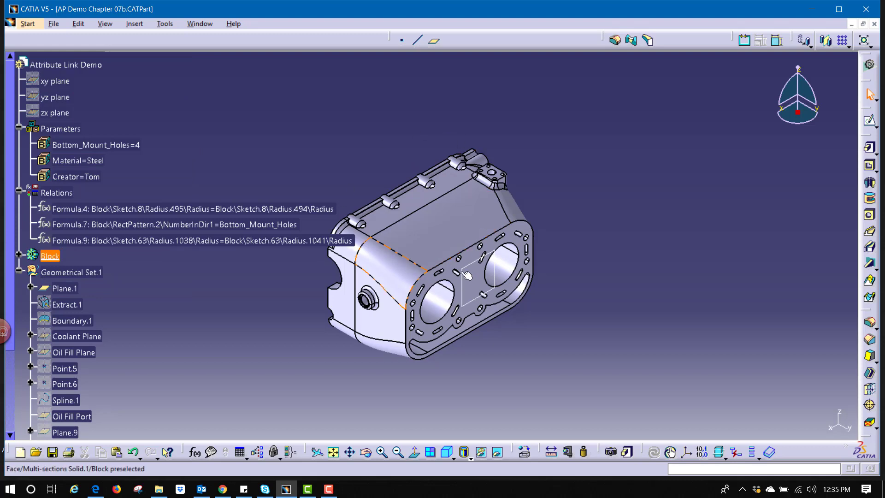
click(449, 251)
Switch to the Attribute Link drawing and update the current sheet to refresh the linked annotation
click(200, 24)
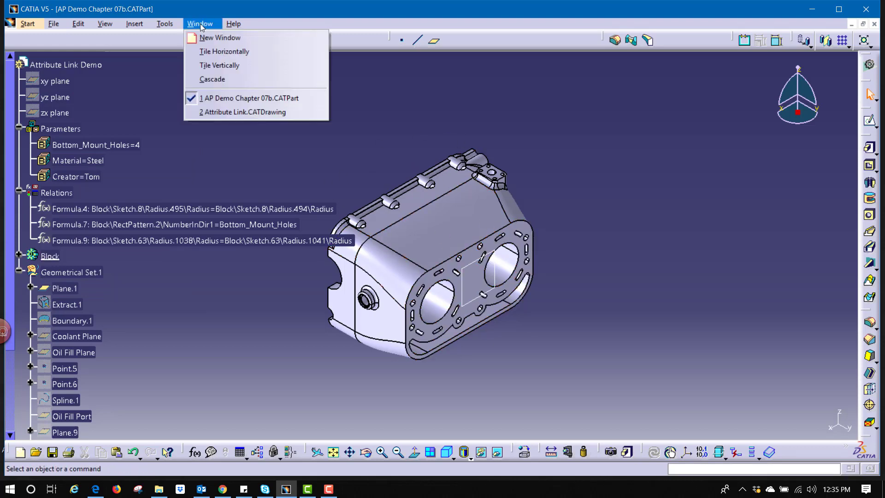
click(217, 115)
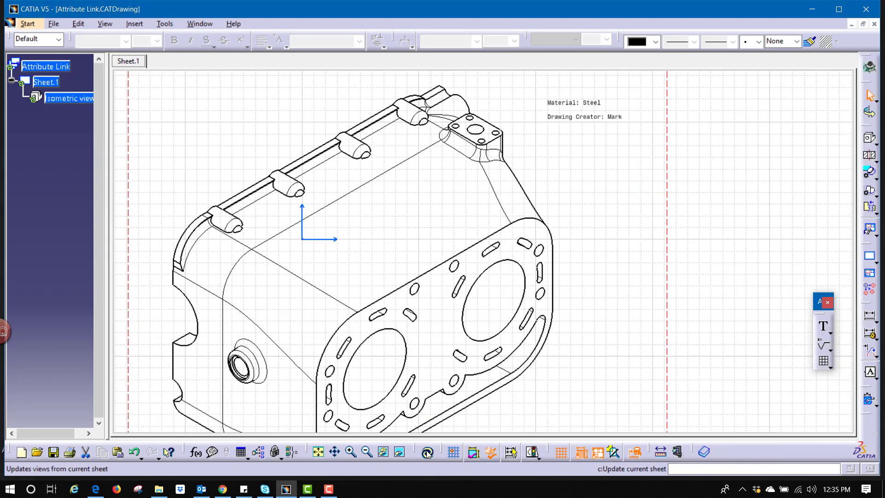
click(427, 452)
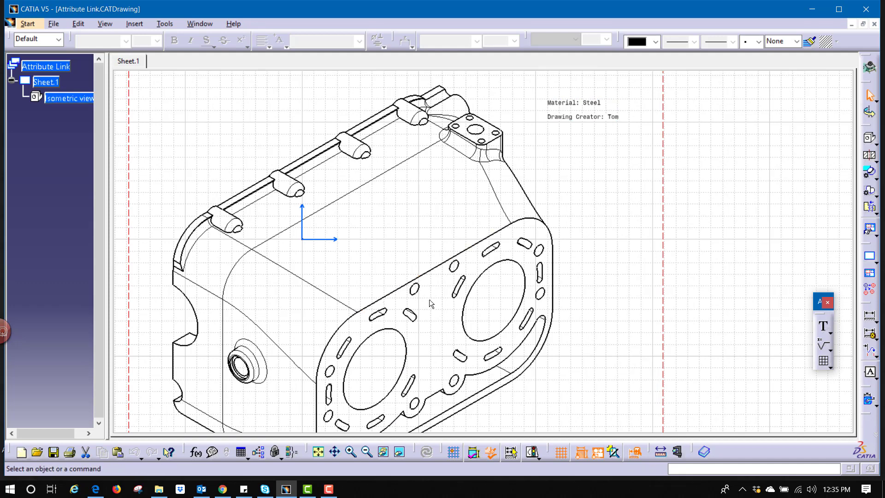
Hide Plane.1 in Geometrical Set.1 of AP Demo Chapter 07b.CATPart again
click(198, 24)
click(216, 97)
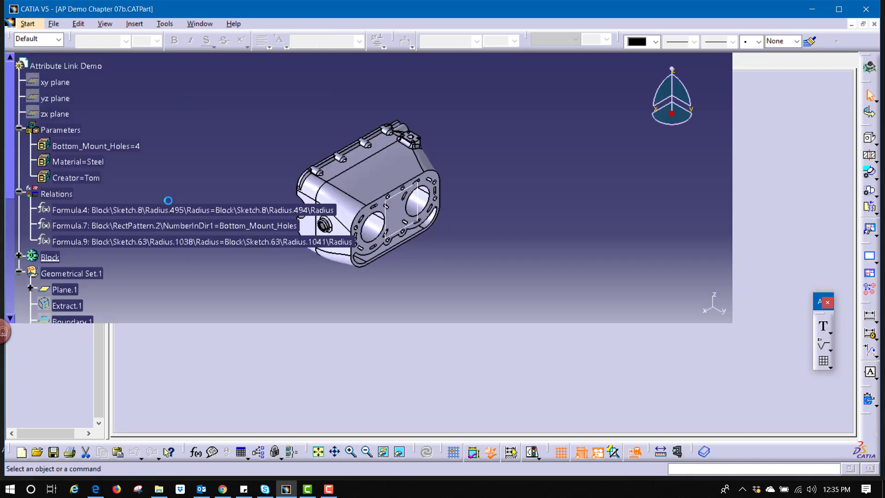
right_click(76, 289)
click(99, 87)
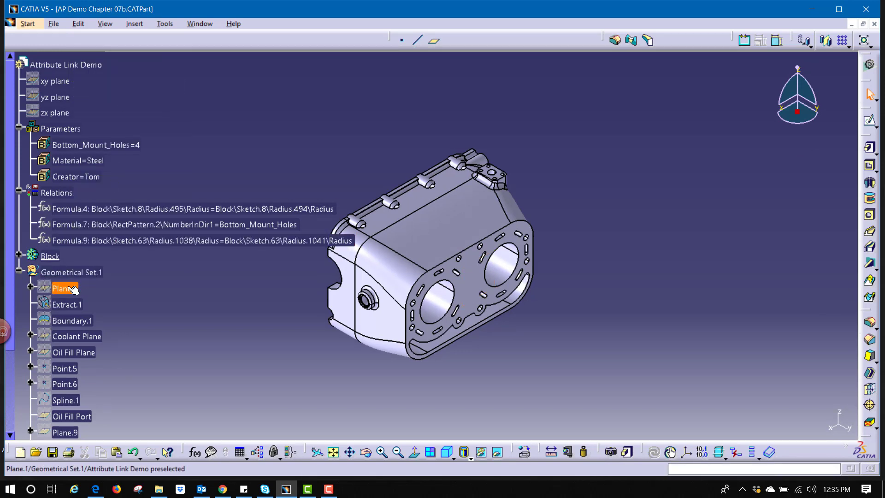
Go back to the Attribute Link drawing and update its sheet after the plane's visibility change
click(199, 24)
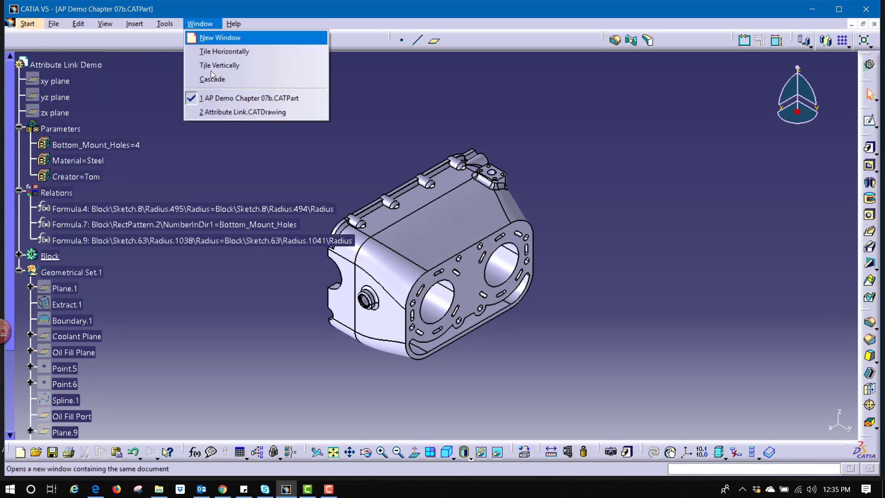
click(218, 112)
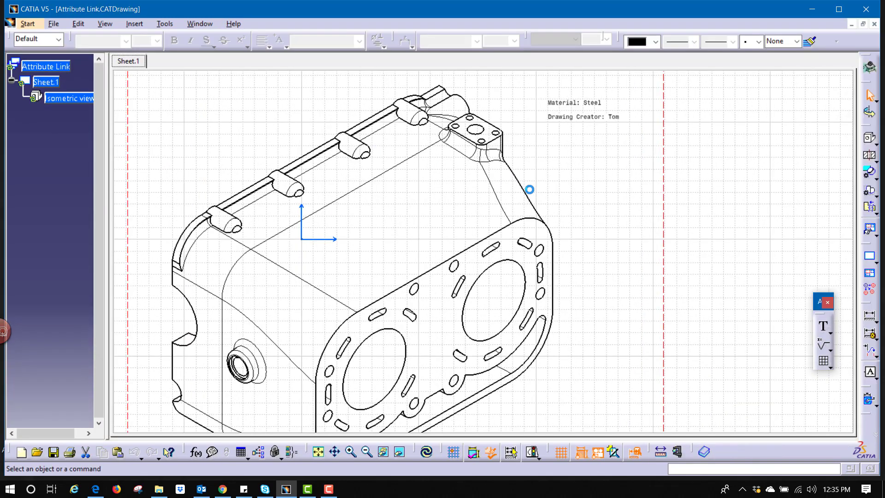
click(427, 453)
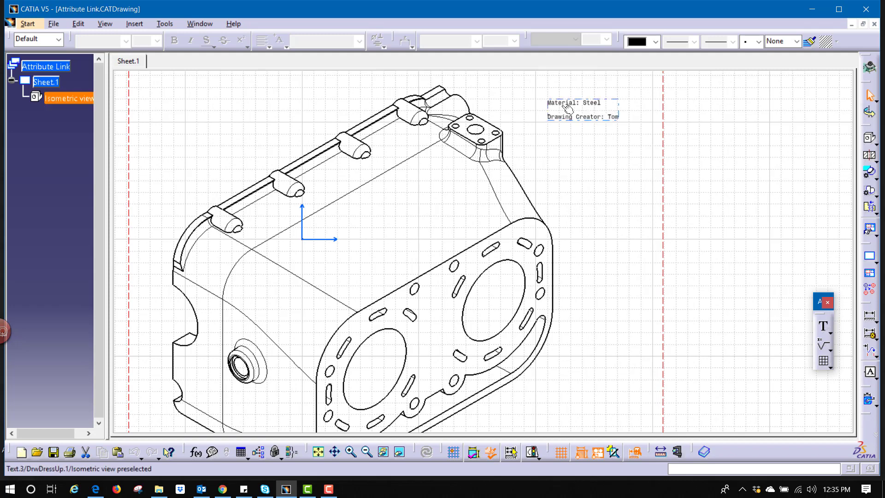
Edit the annotation text and add the line "Part Number:" below the drawing creator line, leaving a blank line between
double_click(605, 114)
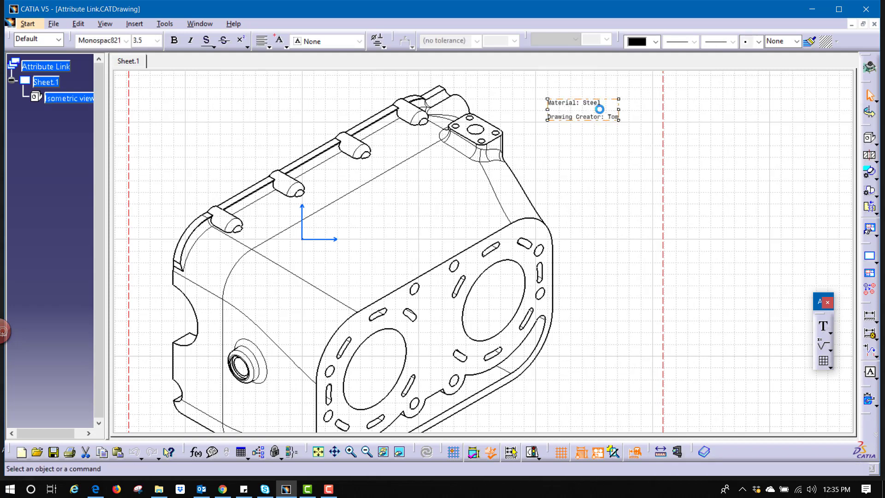
click(298, 194)
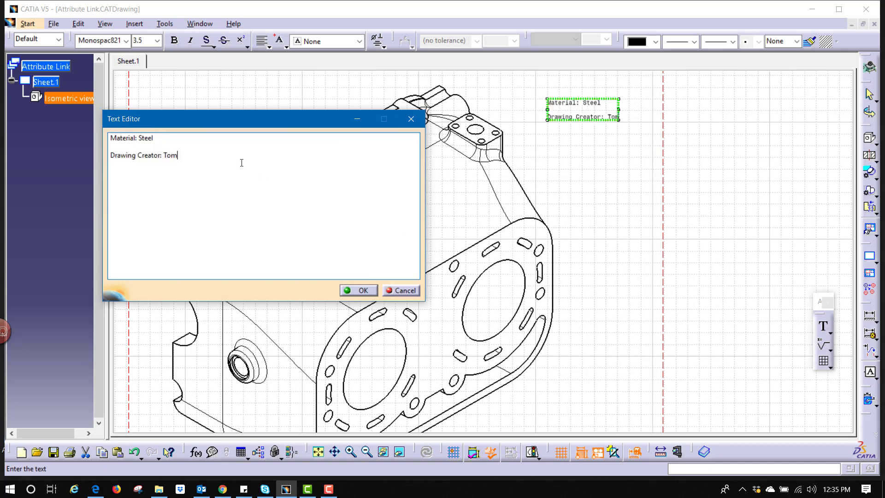
key(Return)
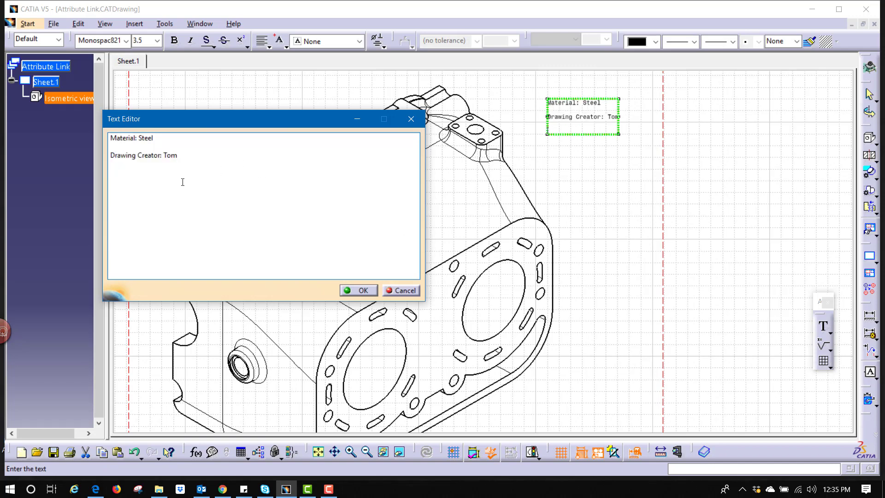
text(Part Number:)
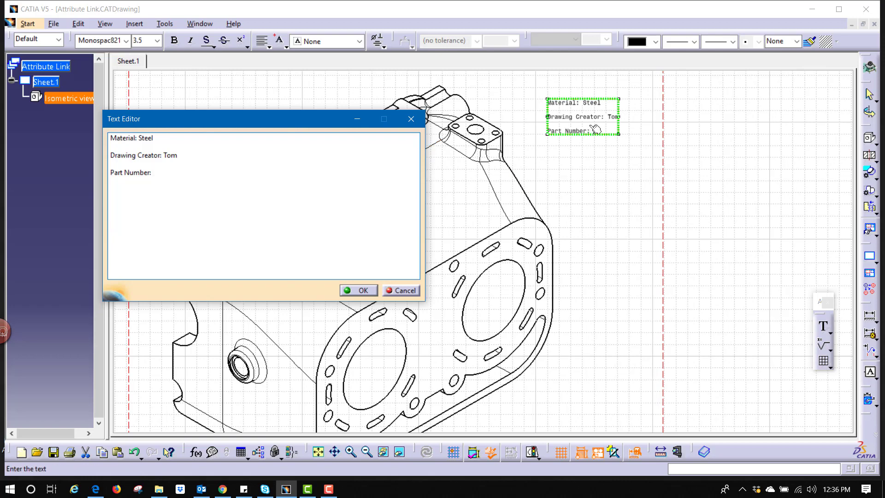
Start an attribute link at the "Part Number:" line, selecting the Attribute Link Demo part in AP Demo Chapter 07b.CATPart as the link object
right_click(595, 130)
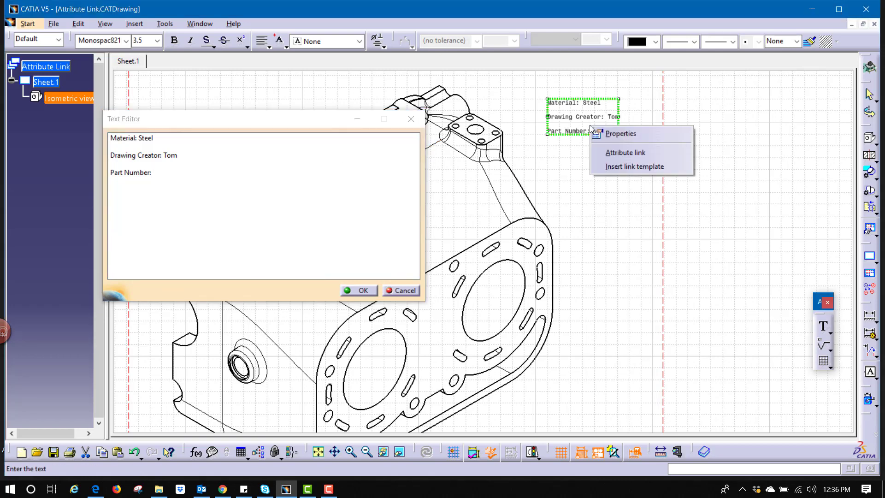
click(613, 154)
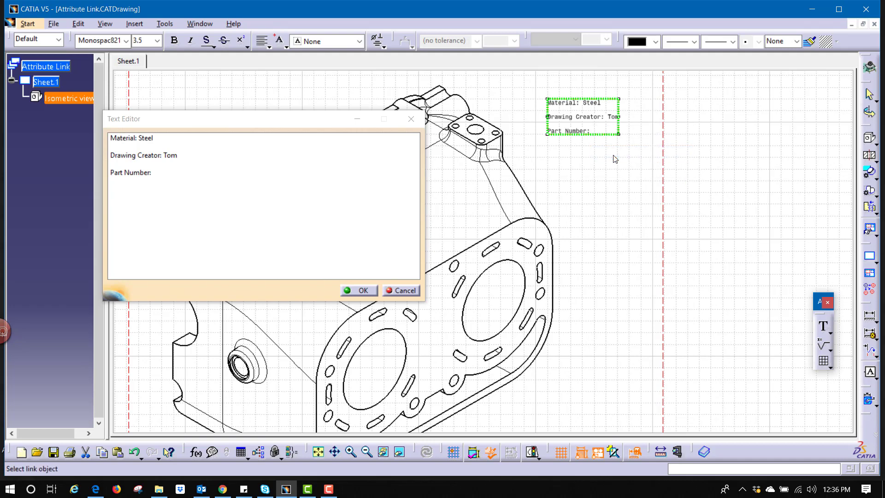
click(201, 22)
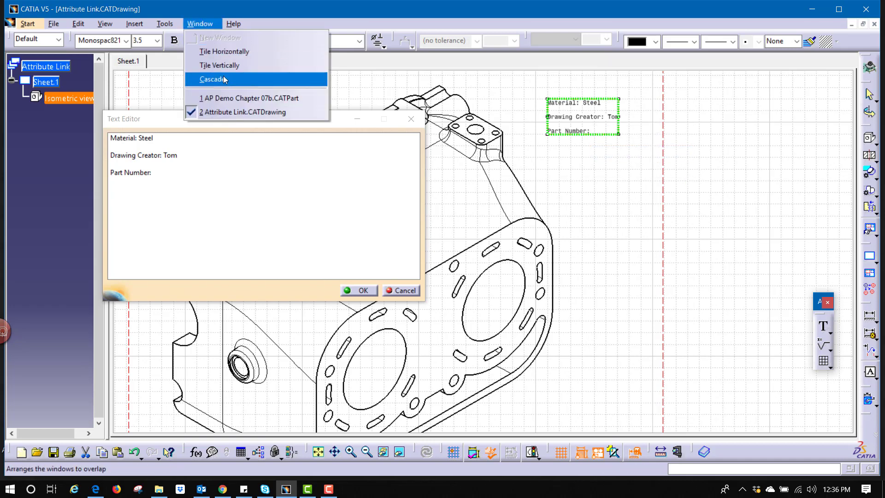
click(225, 98)
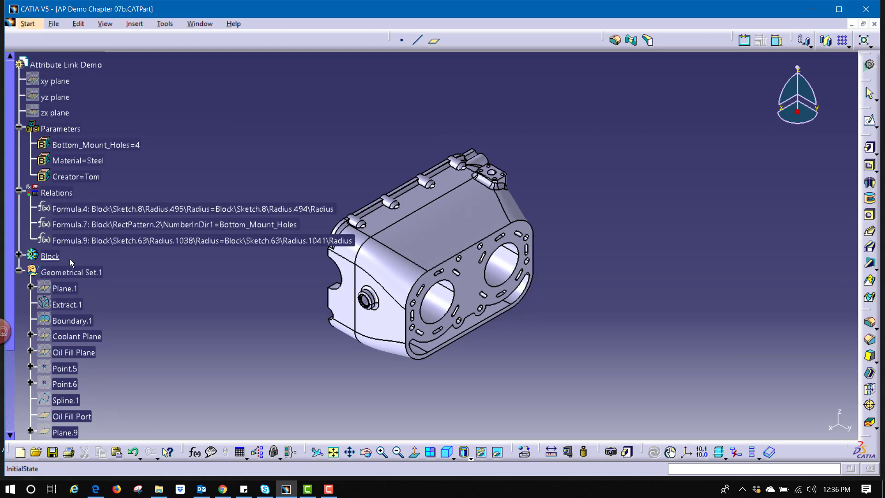
click(56, 68)
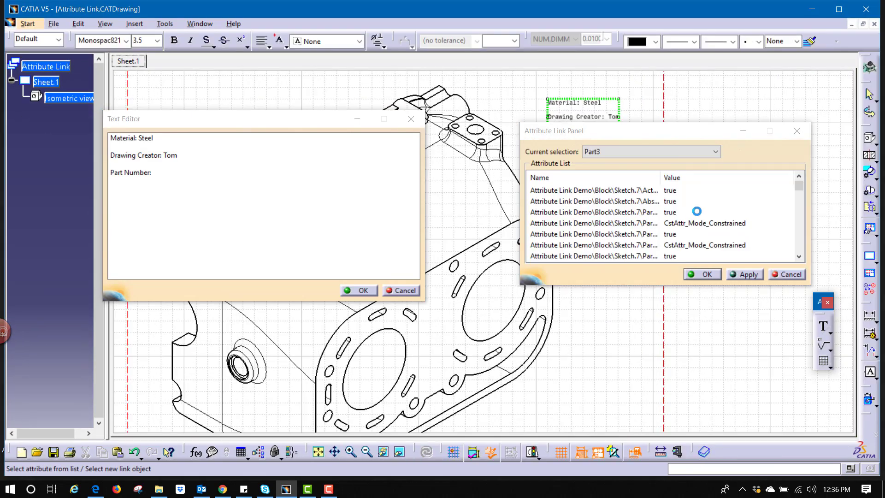
Insert the Attribute Link Demo\Part Number attribute after "Part Number:" and finish editing the annotation text
drag(752, 286, 752, 427)
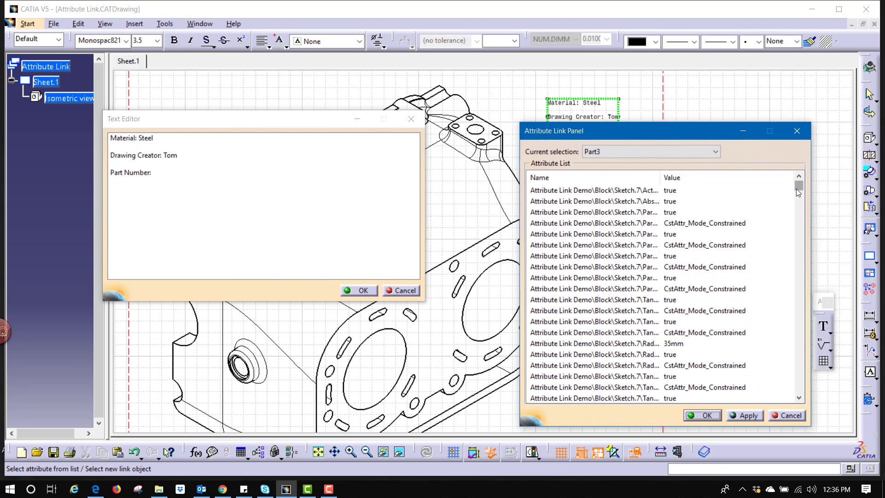
mouse_move(798, 191)
mouse_down()
mouse_move(811, 255)
mouse_move(805, 400)
mouse_up()
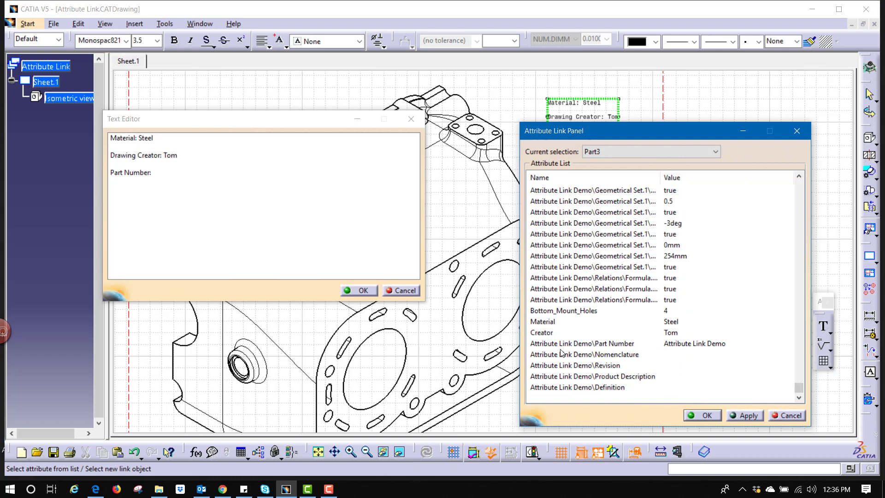
click(590, 344)
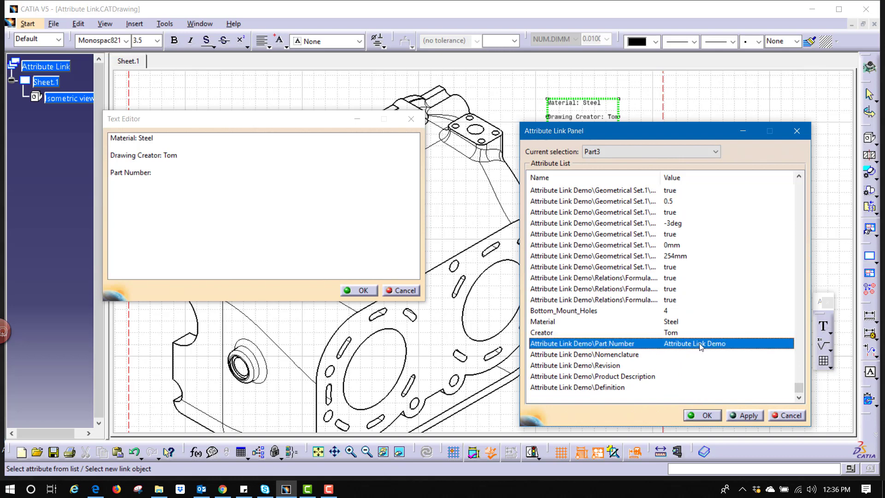
click(739, 416)
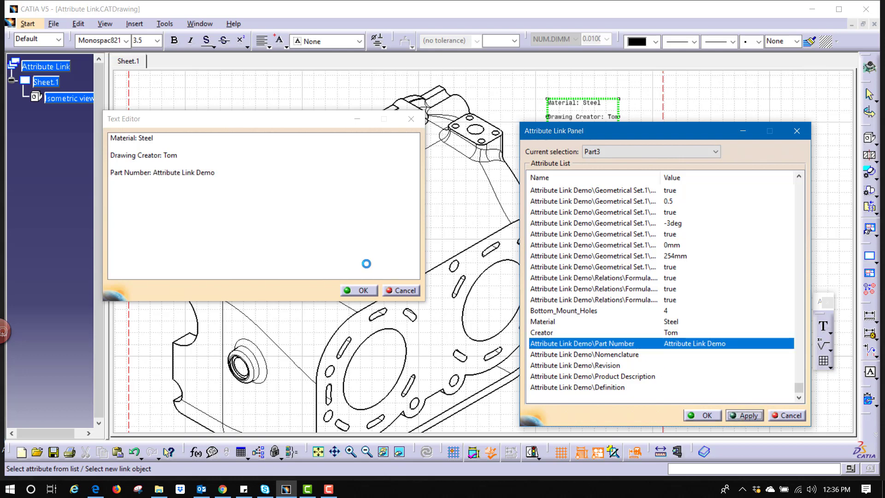
click(362, 290)
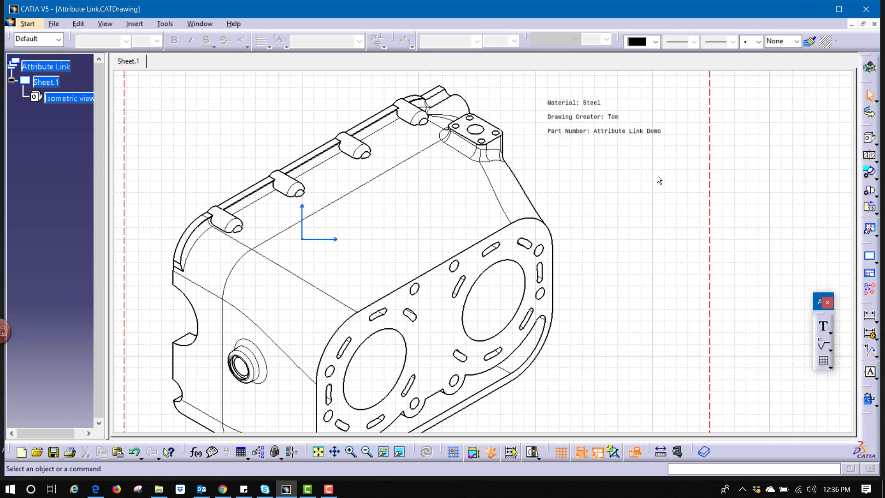